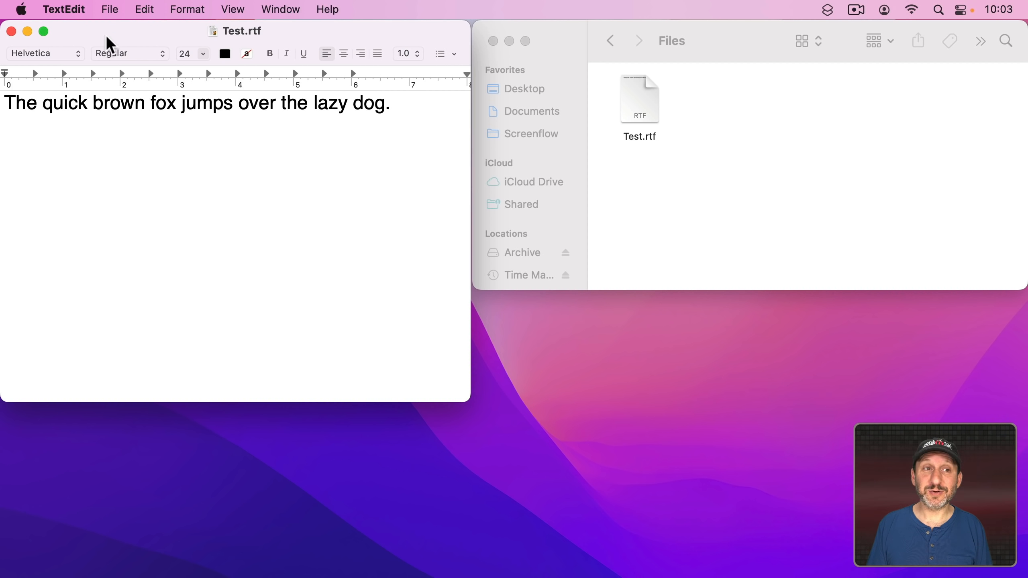
- Browse all saved versions of Test.rtf
click(111, 8)
mouse_move(170, 188)
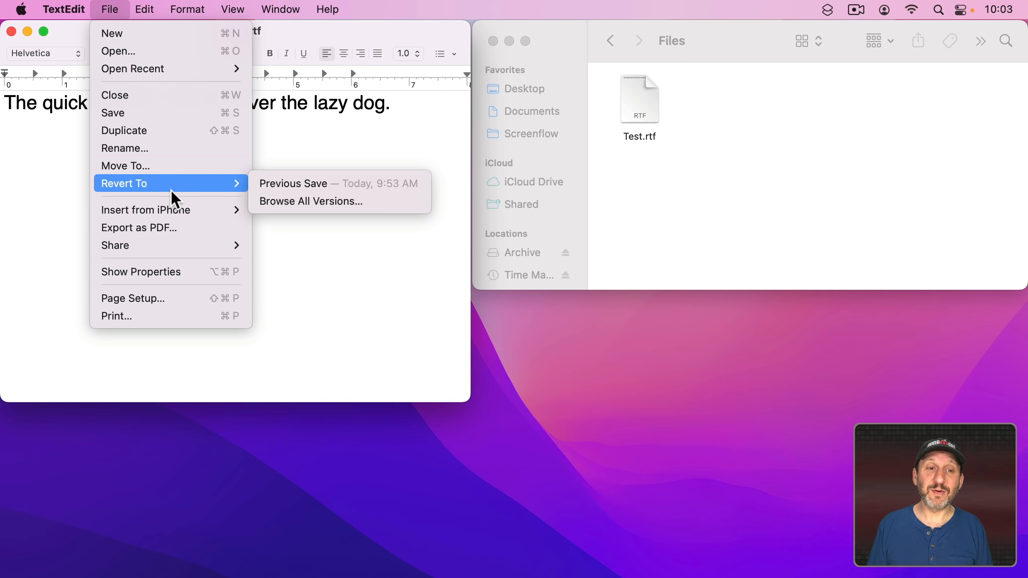
click(282, 204)
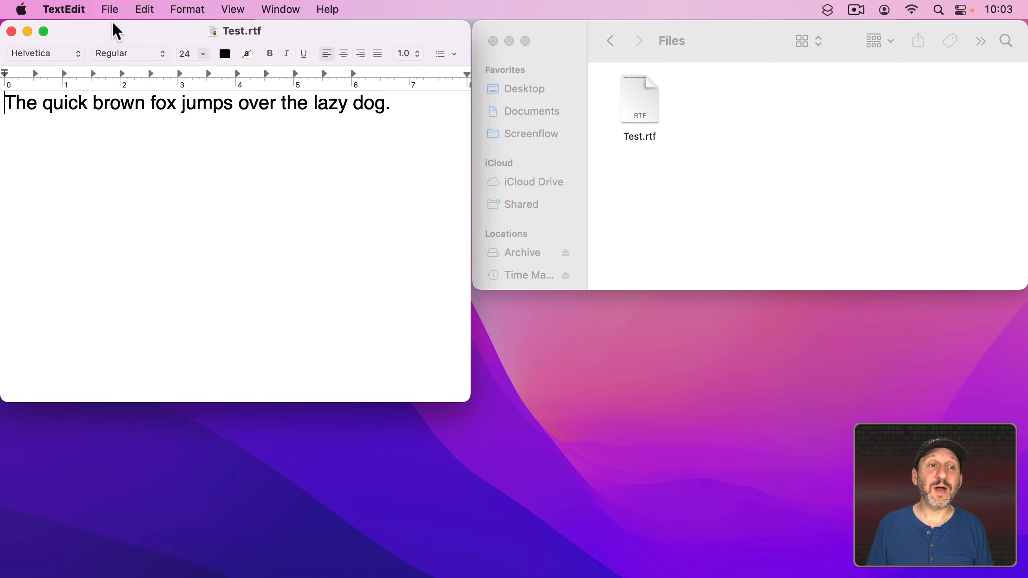
- Duplicate Test.rtf and check which revert options the unsaved copy offers
click(110, 9)
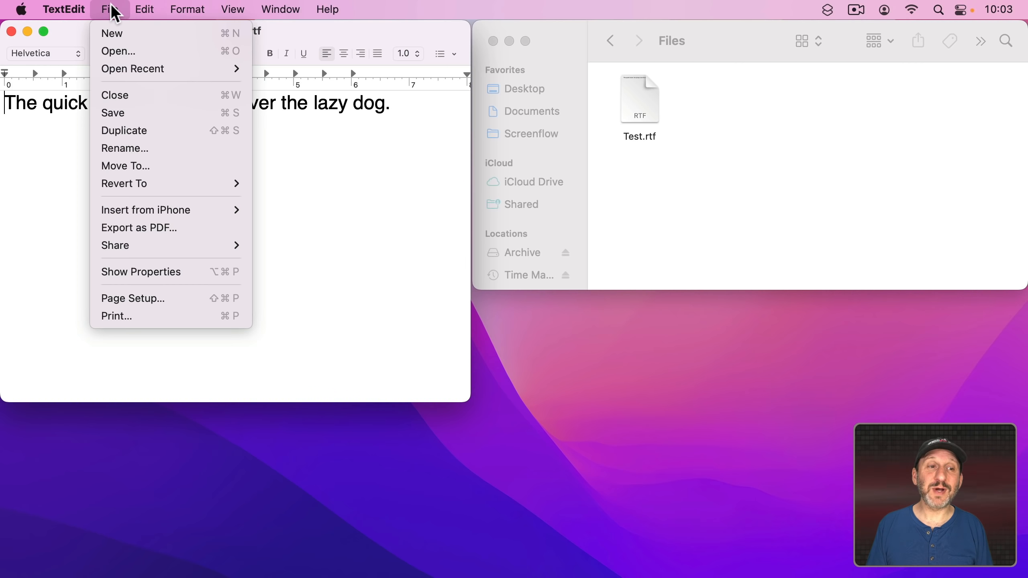
click(148, 142)
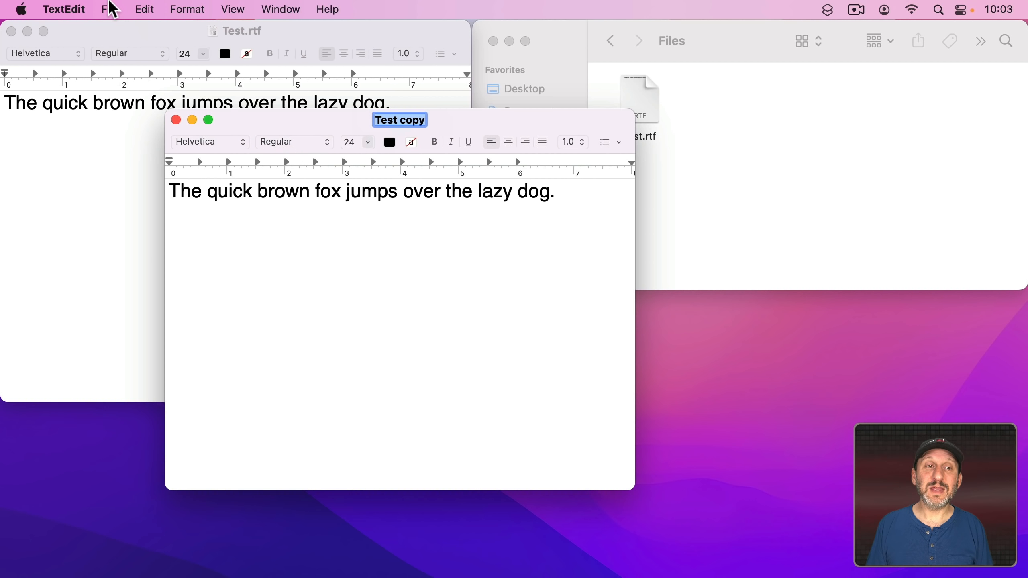
click(110, 9)
mouse_move(149, 183)
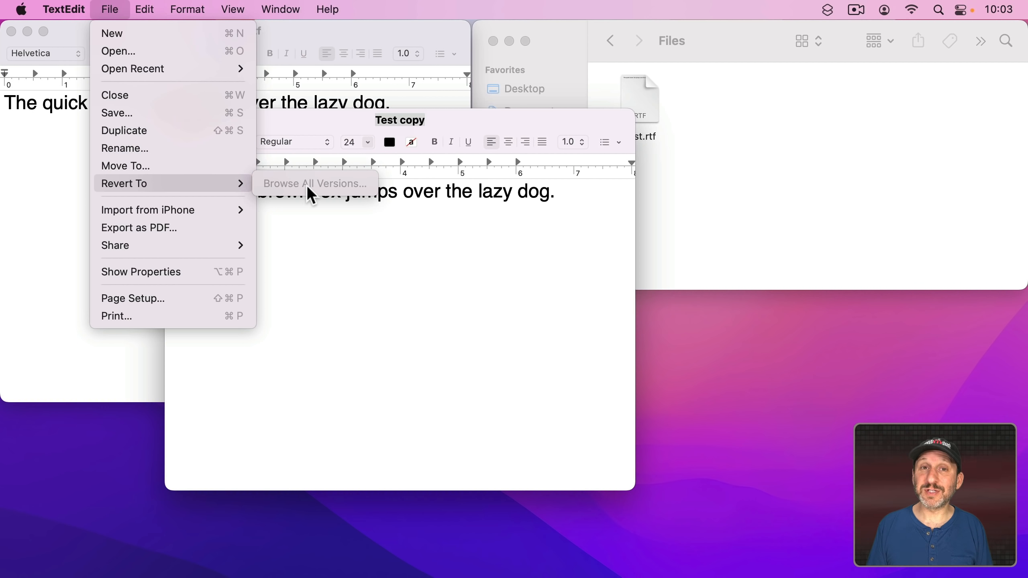
- Return to the original Test.rtf document and check its revert options
click(337, 234)
click(66, 172)
click(110, 9)
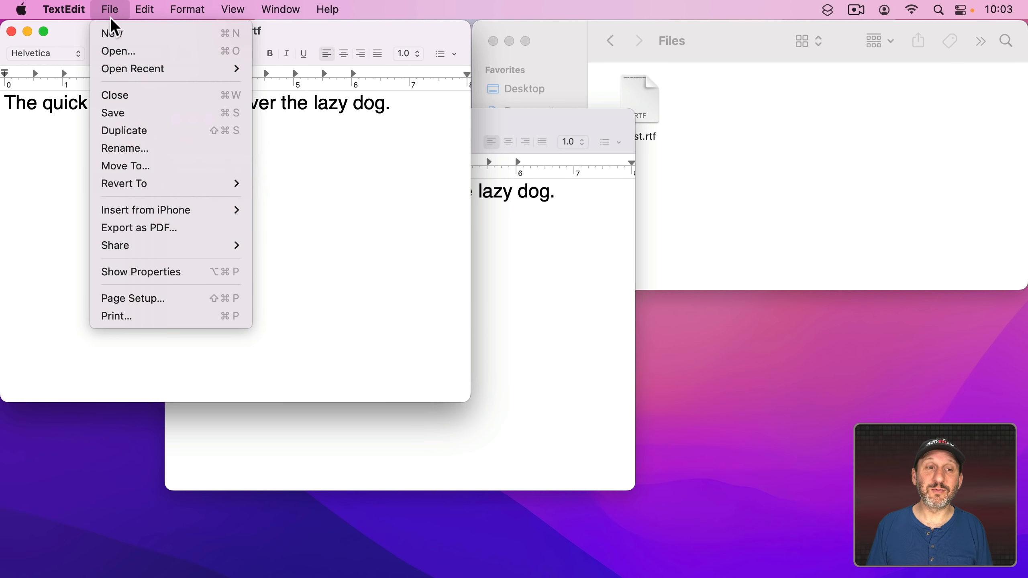
mouse_move(147, 189)
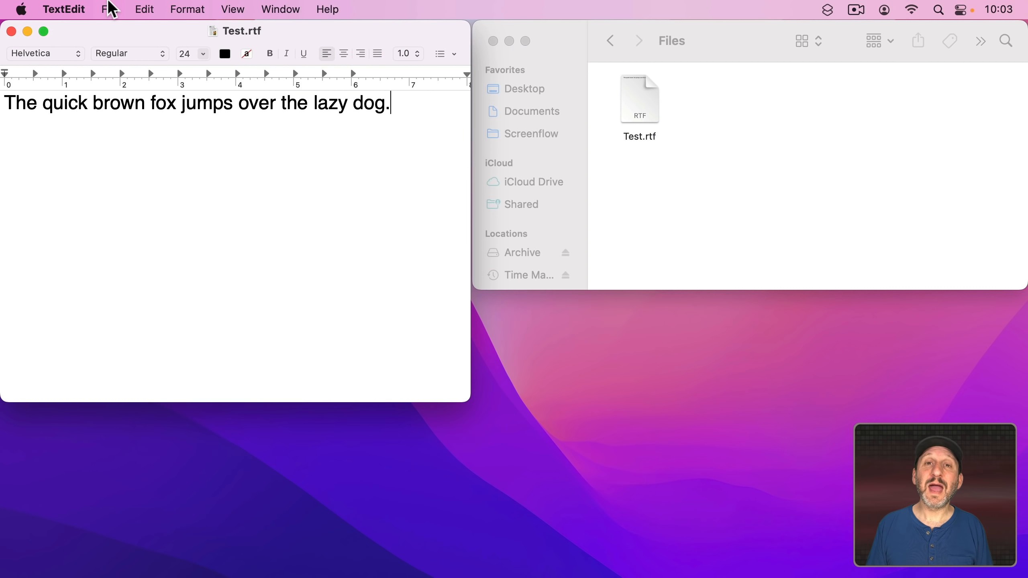
- Save the open Test.rtf under the new name Test2.rtf in the Files folder using Save As
click(109, 8)
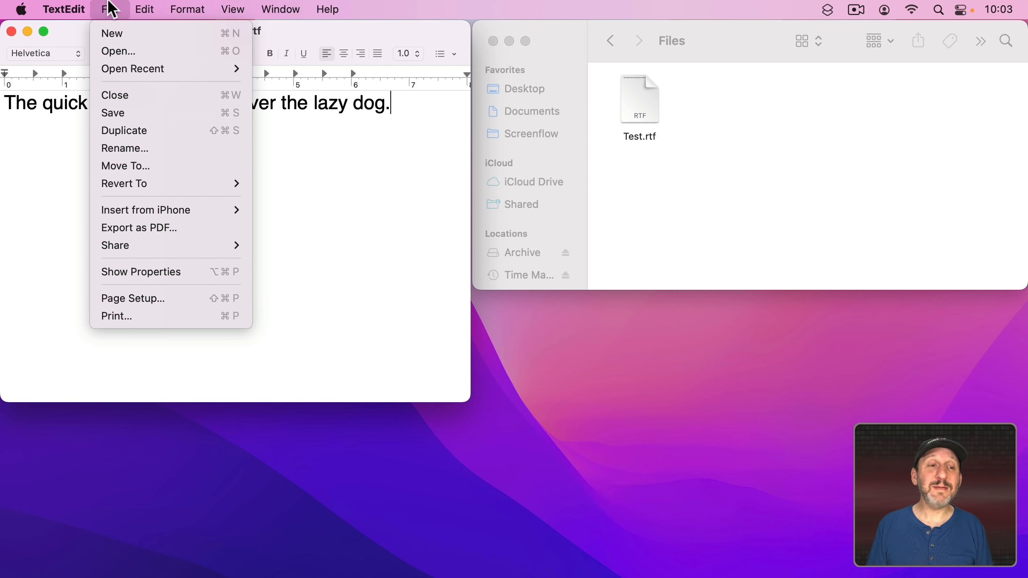
key(alt)
click(150, 130)
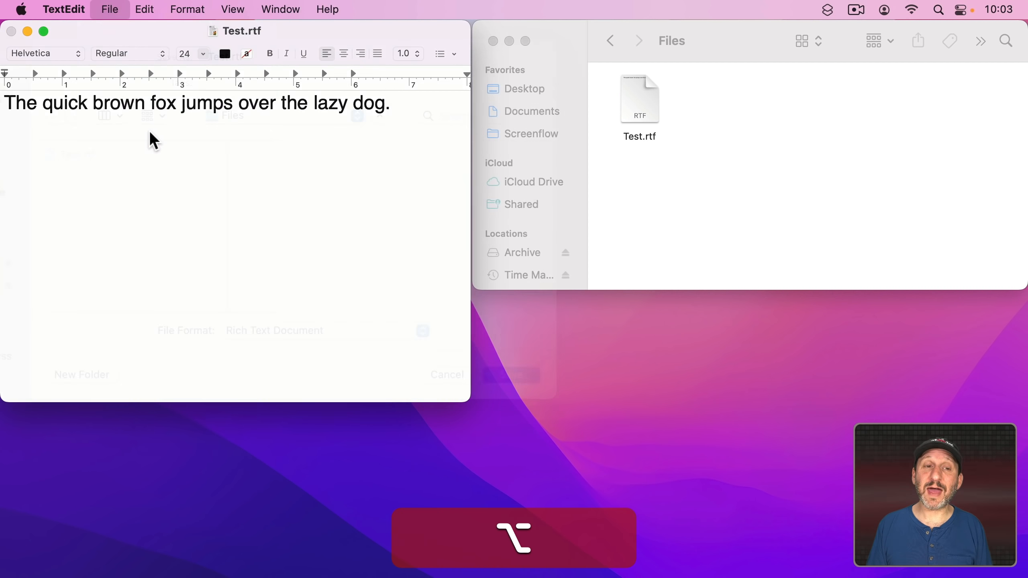
key(Right)
text(2)
key(Return)
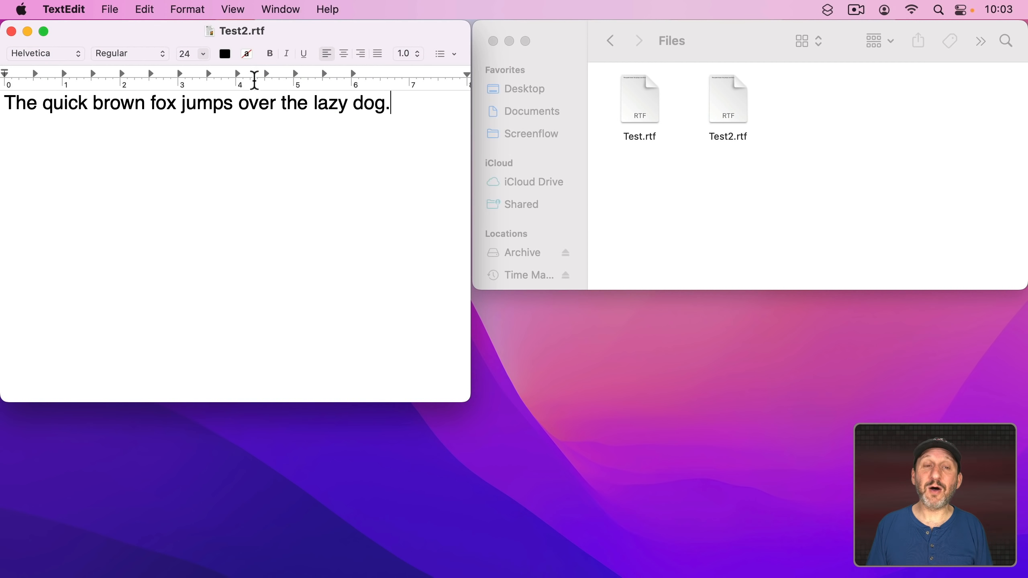
- Check the revert options for Test2.rtf and dismiss them
click(109, 8)
mouse_move(151, 183)
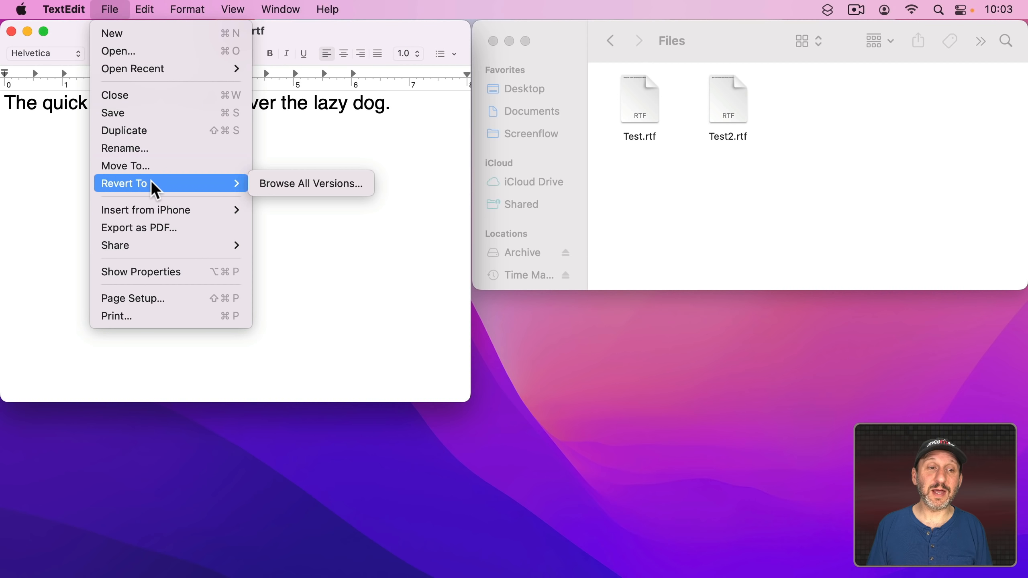
click(290, 172)
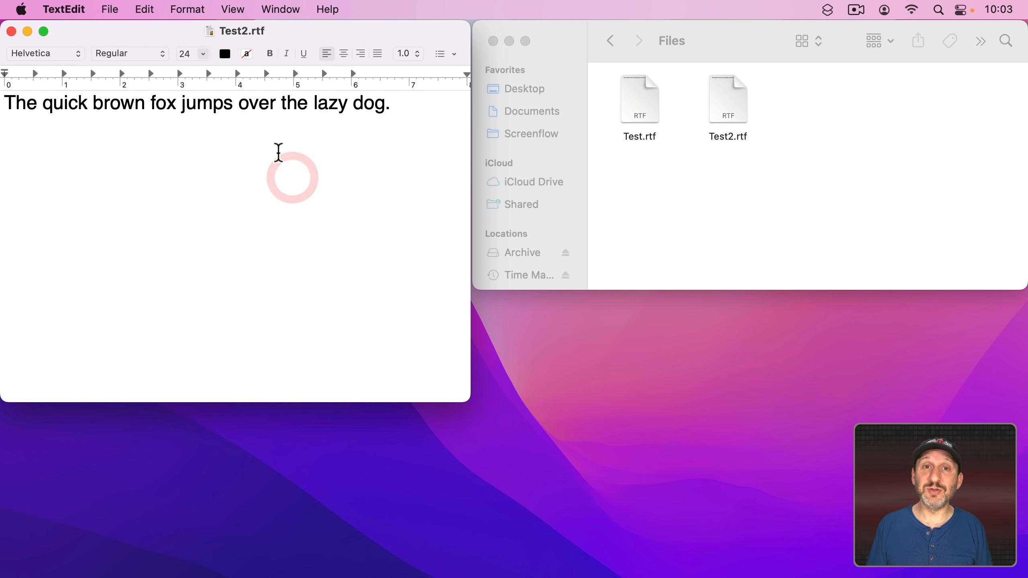
- Open the original Test.rtf from the Files folder and check its revert options
click(648, 90)
double_click(648, 92)
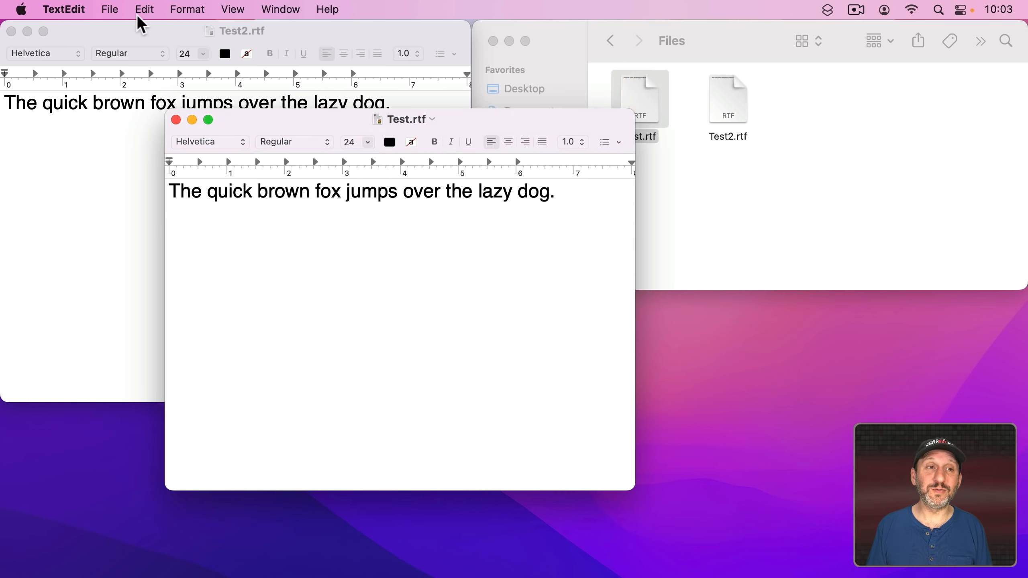
click(104, 9)
mouse_move(146, 187)
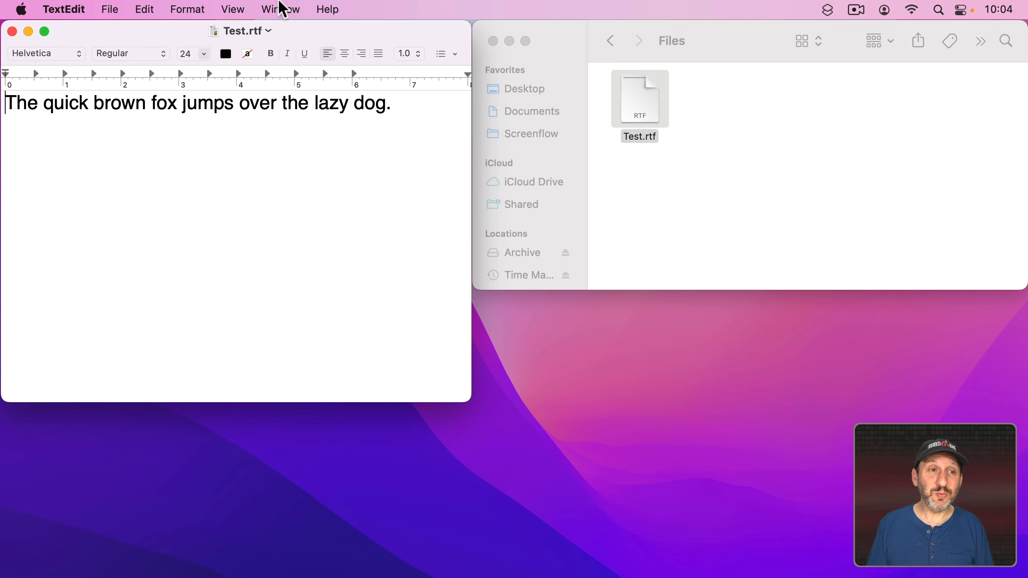
- Duplicate the open Test.rtf into a separate unsaved copy
click(112, 10)
click(143, 129)
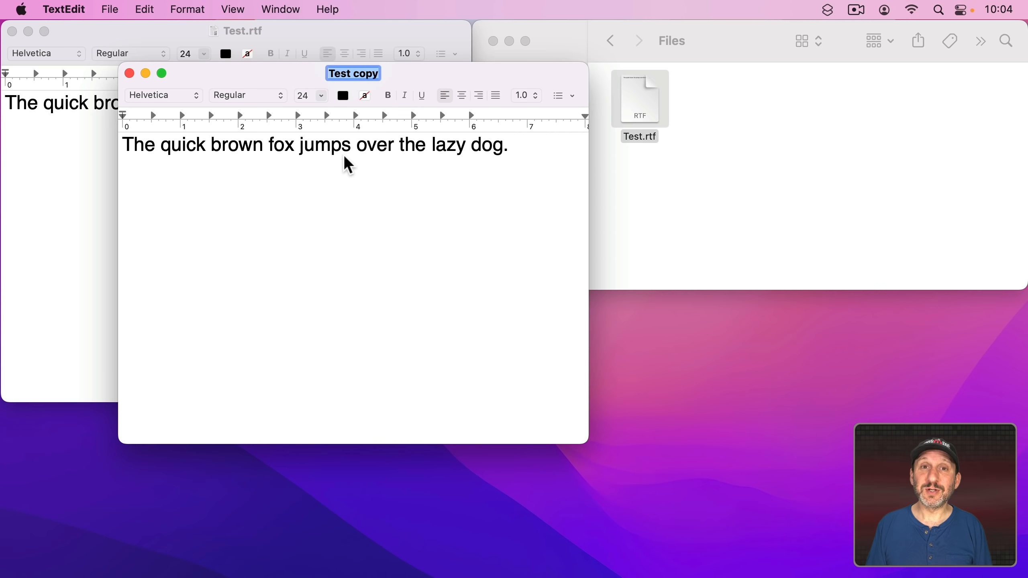
- Save Test.rtf as Test2.rtf in the Files folder using Save As, and reopen the original Test.rtf
alt+click(109, 8)
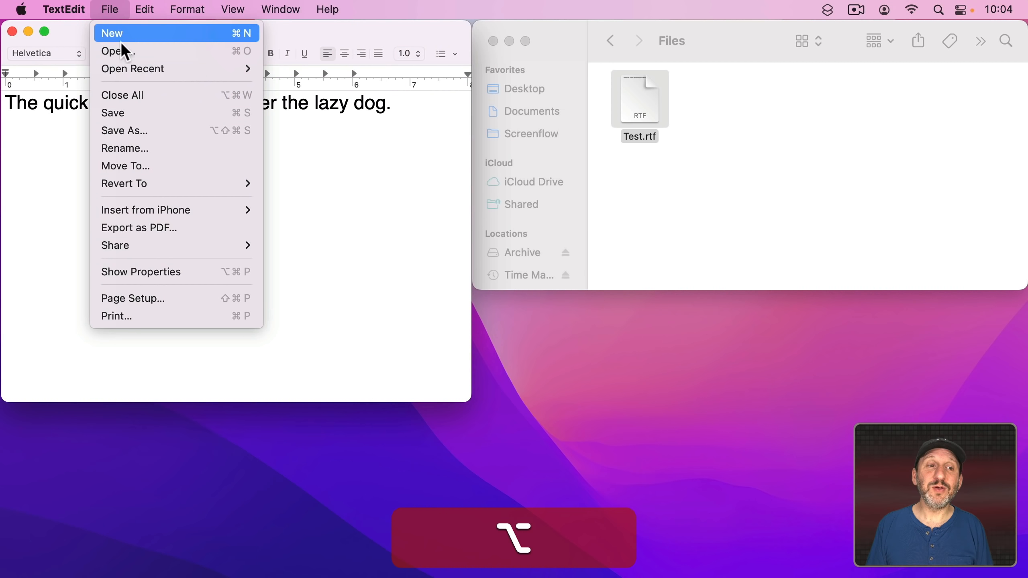
alt+click(150, 129)
key(Right)
text(2)
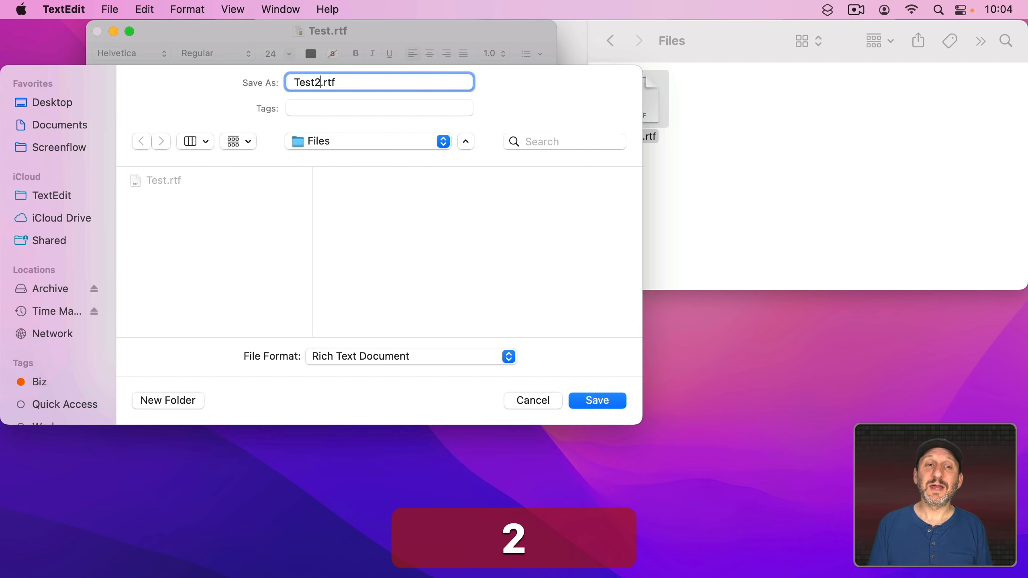
key(Return)
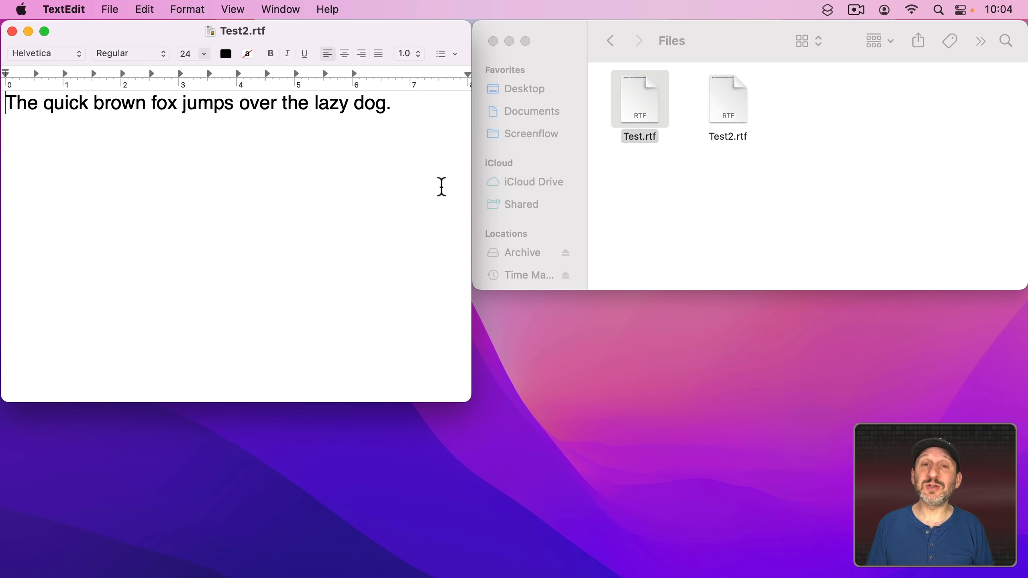
double_click(643, 97)
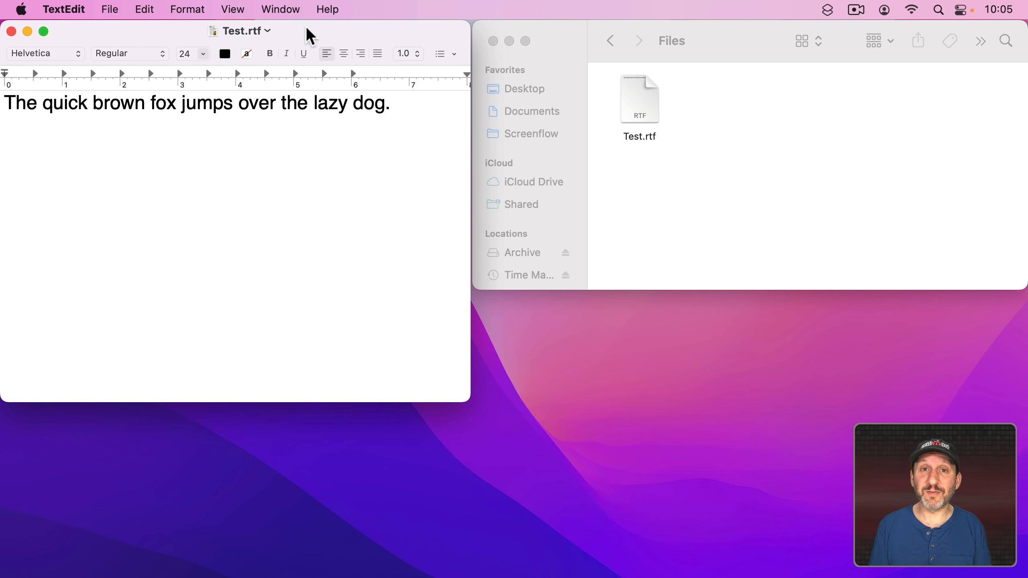
- Duplicate Test.rtf, keeping the suggested title Test copy, and place the cursor at the end of the copy's text
click(103, 9)
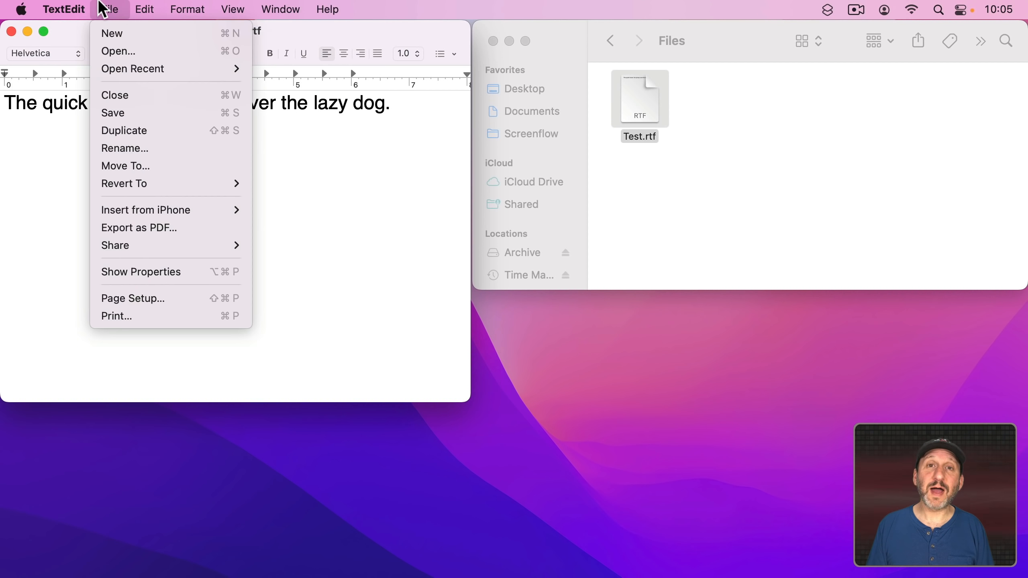
click(126, 130)
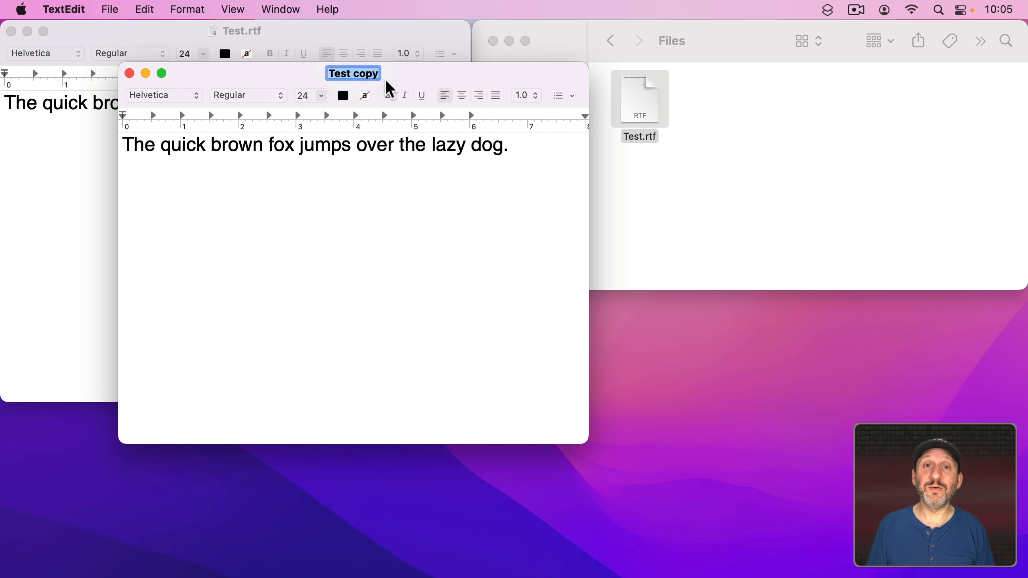
click(511, 146)
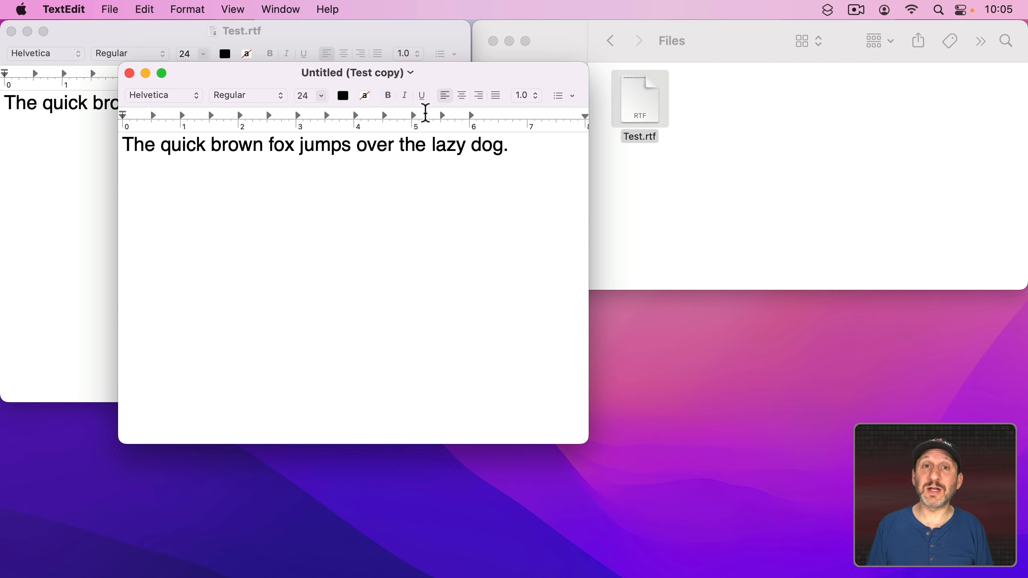
click(112, 9)
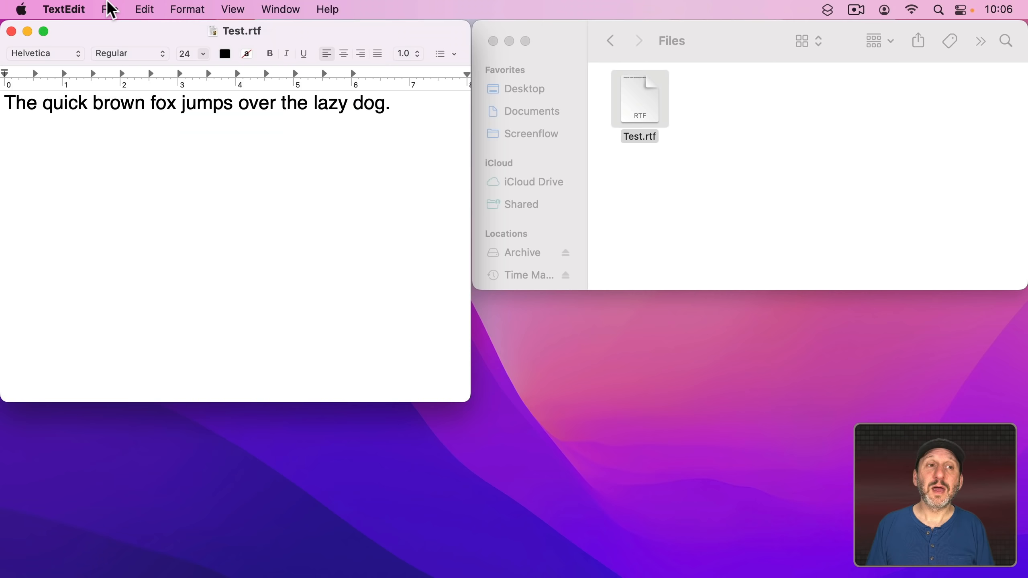
- Use Save As on Test.rtf to store it as Test2.rtf in Rich Text Document format in the Files folder
click(107, 8)
key(alt)
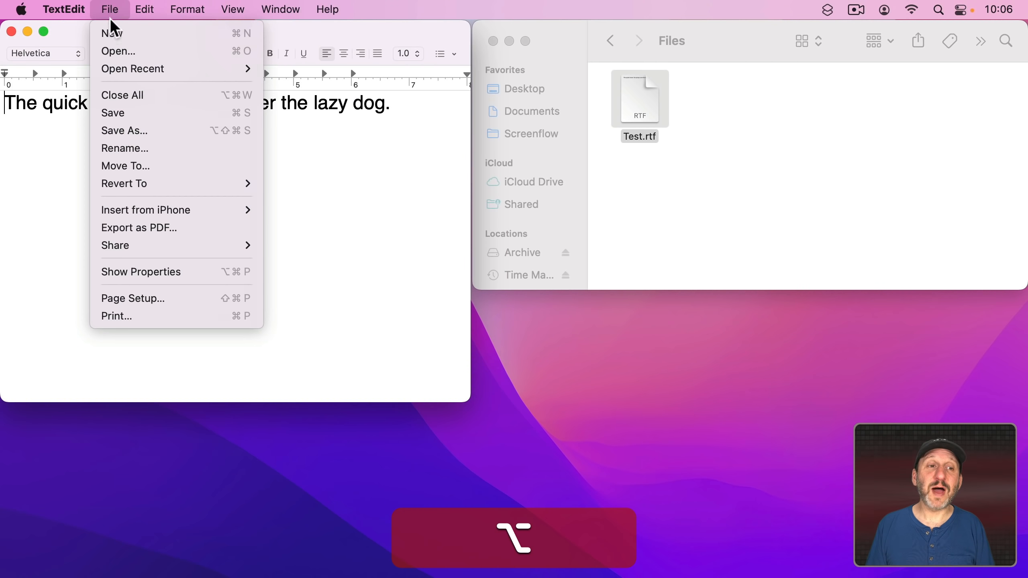
click(154, 132)
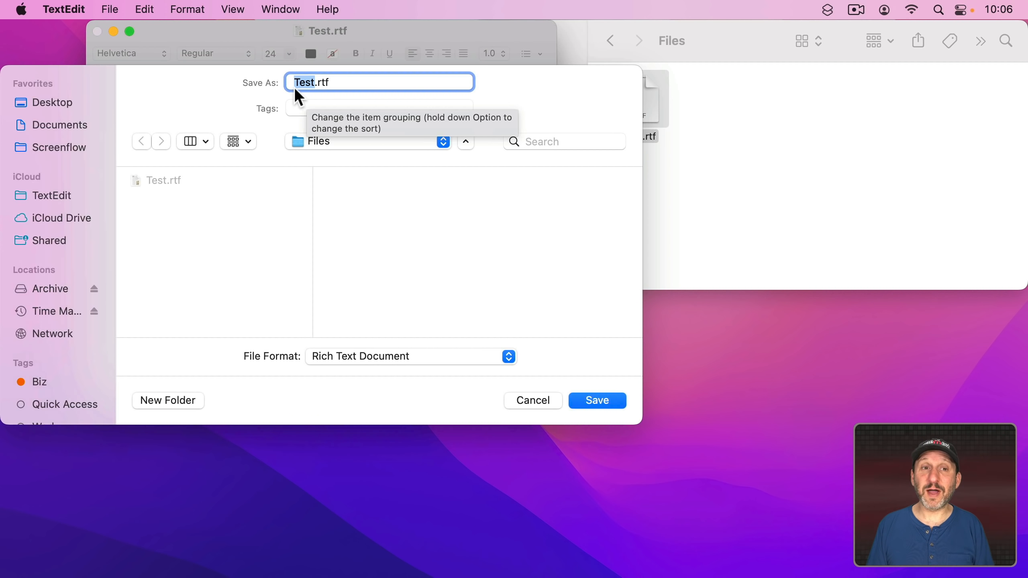
text(Test2)
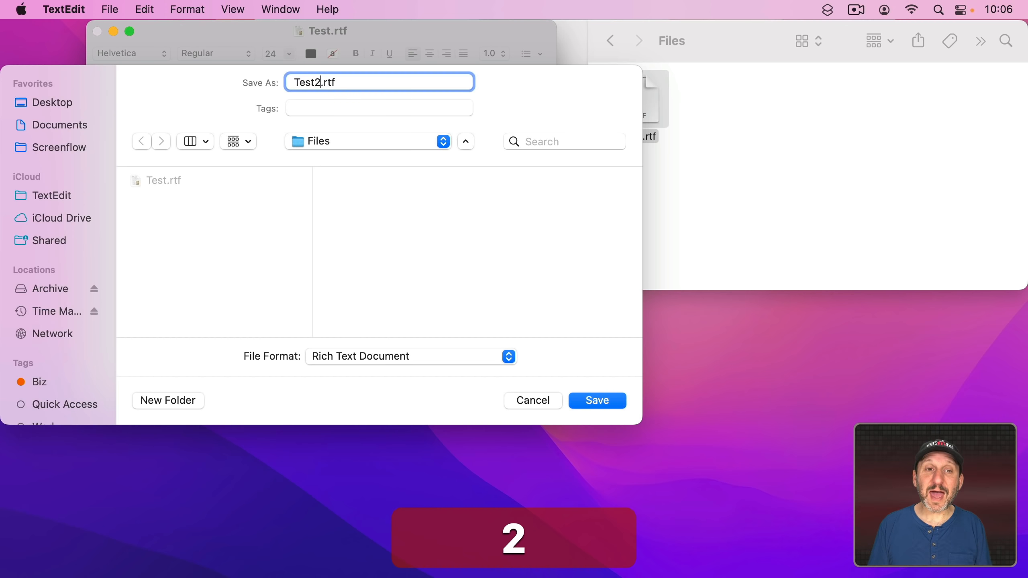
key(Return)
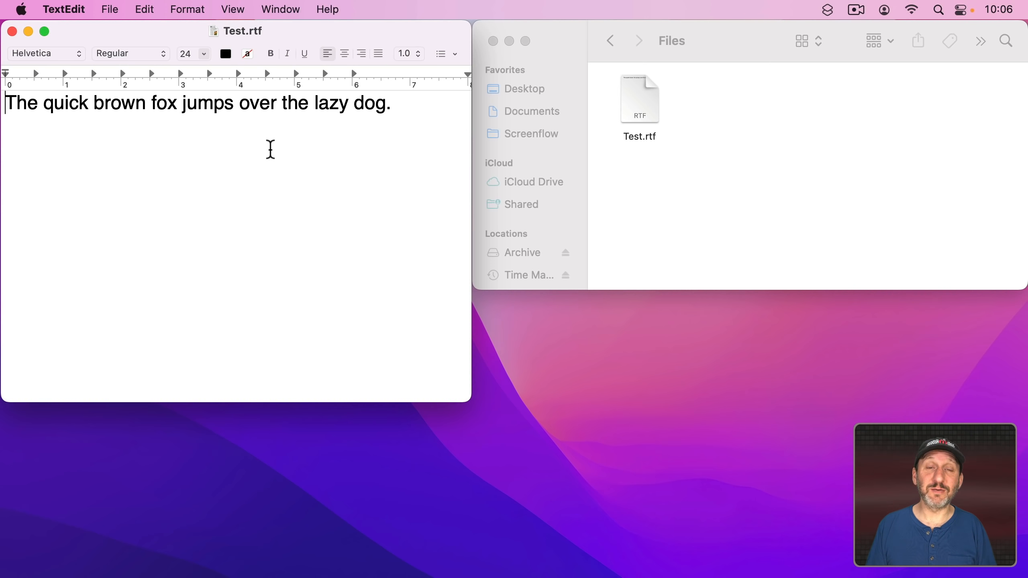
- Add the text "New line" on a second line below the sentence in Test.rtf
click(270, 150)
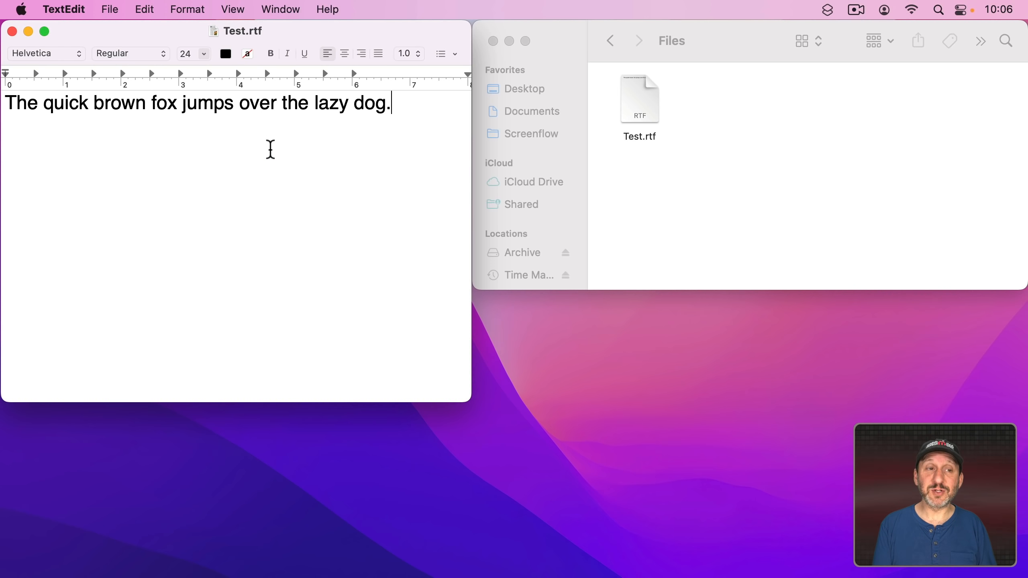
key(shift+Return)
text(New line)
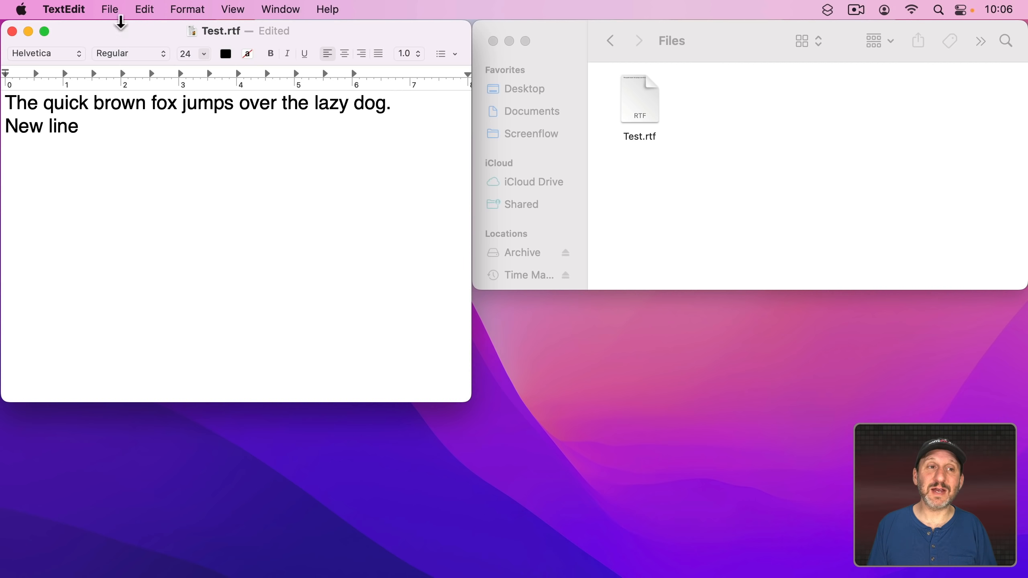
- Duplicate the edited Test.rtf with its unsaved second line
click(112, 11)
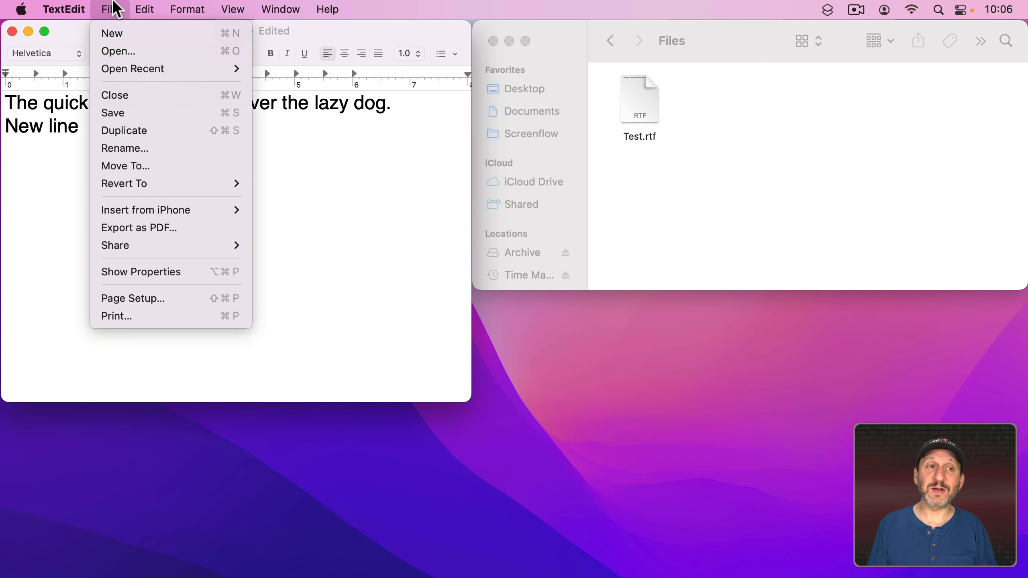
click(115, 9)
click(115, 9)
click(140, 129)
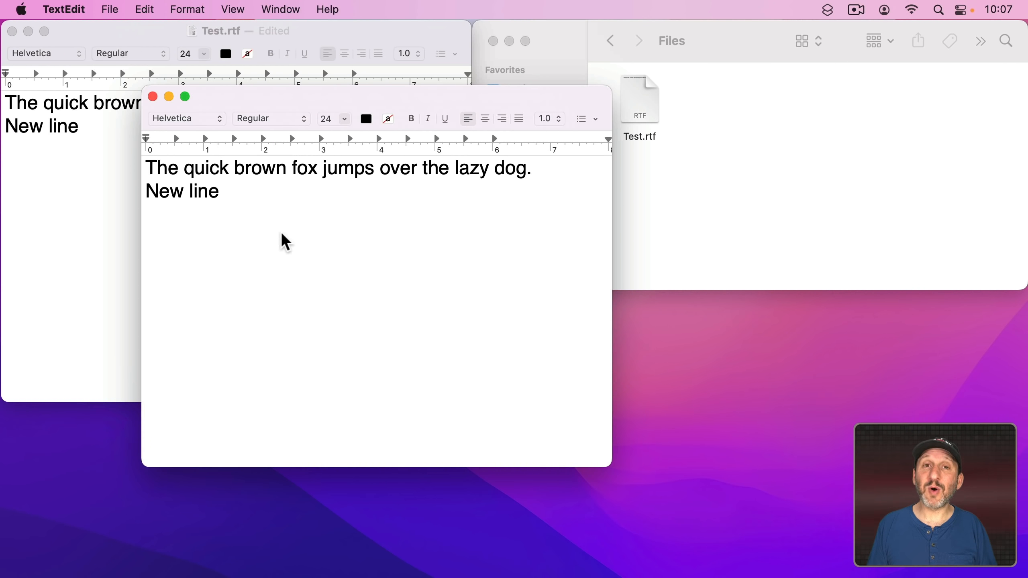
- In System Preferences' General settings, enable "Ask to keep changes when closing documents", and close the edited Test.rtf window
click(132, 36)
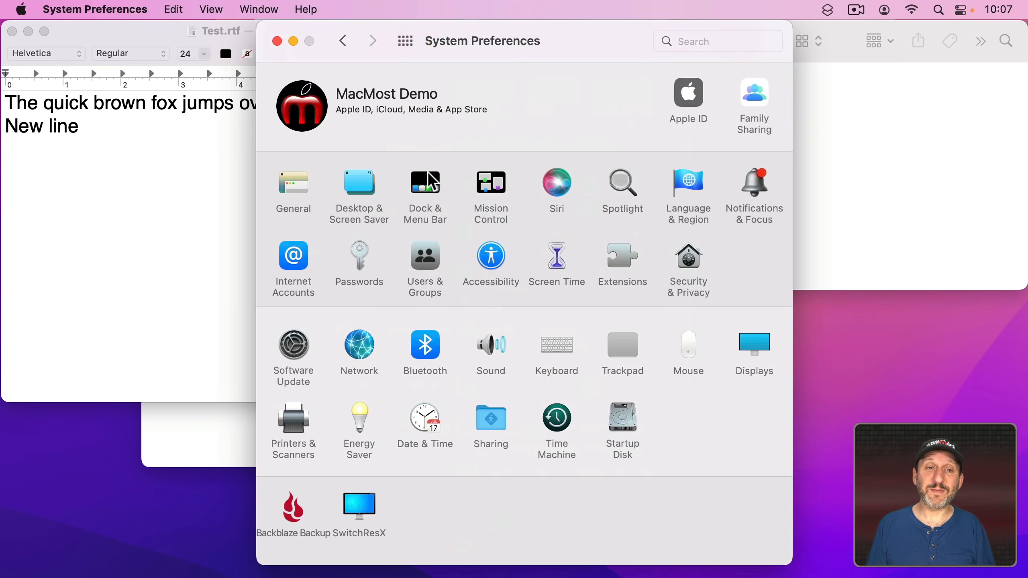
click(289, 194)
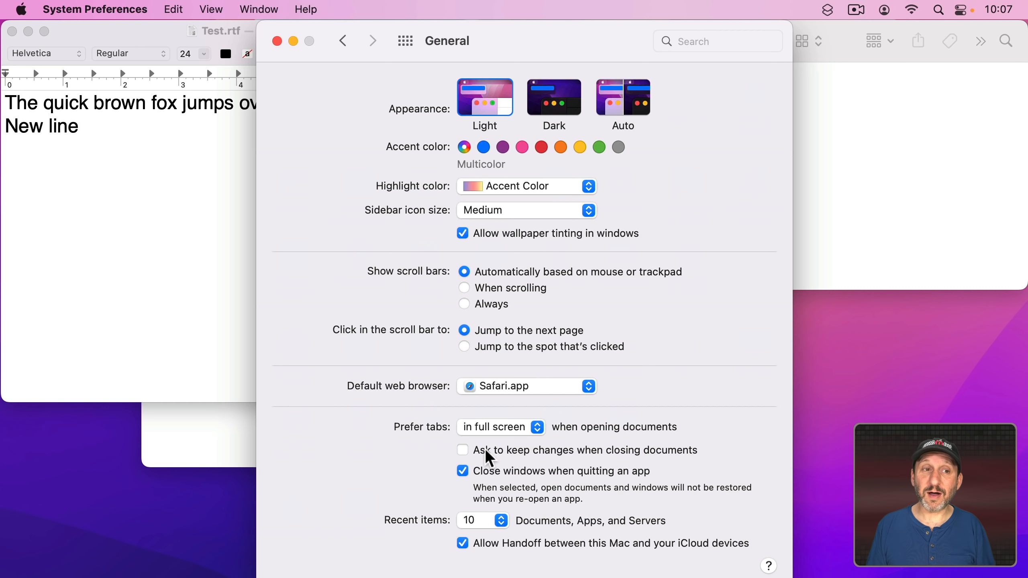
click(129, 144)
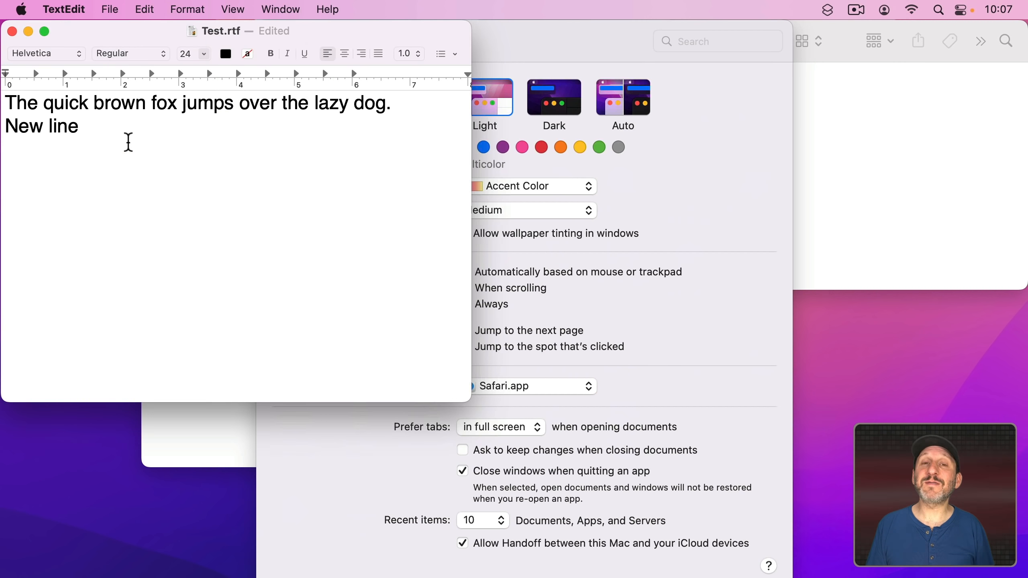
click(463, 450)
click(12, 31)
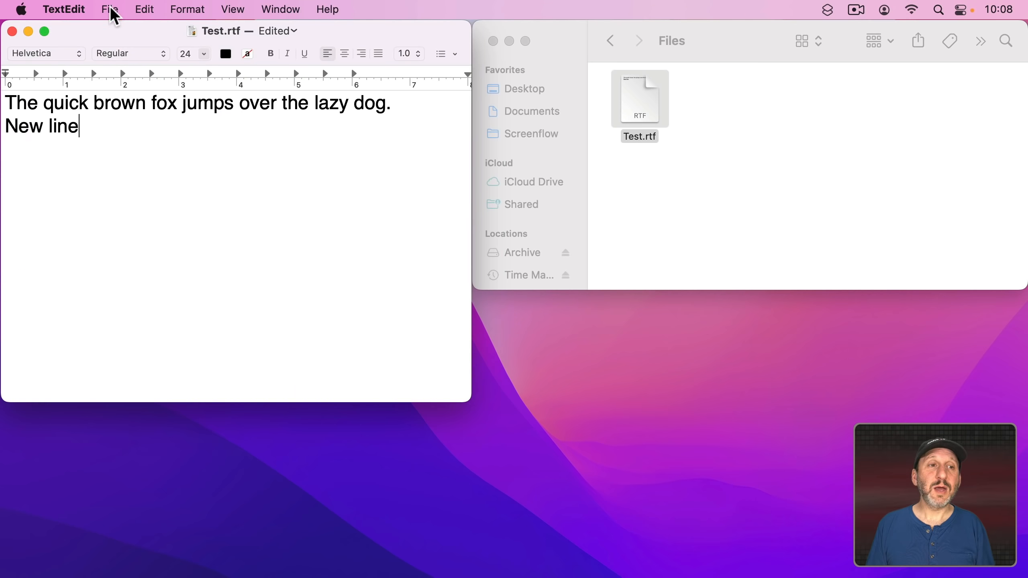
- Save the edited Test.rtf as Test2.rtf with "Keep changes in original document" enabled, and open the original Test.rtf to check it
alt+click(109, 9)
click(129, 126)
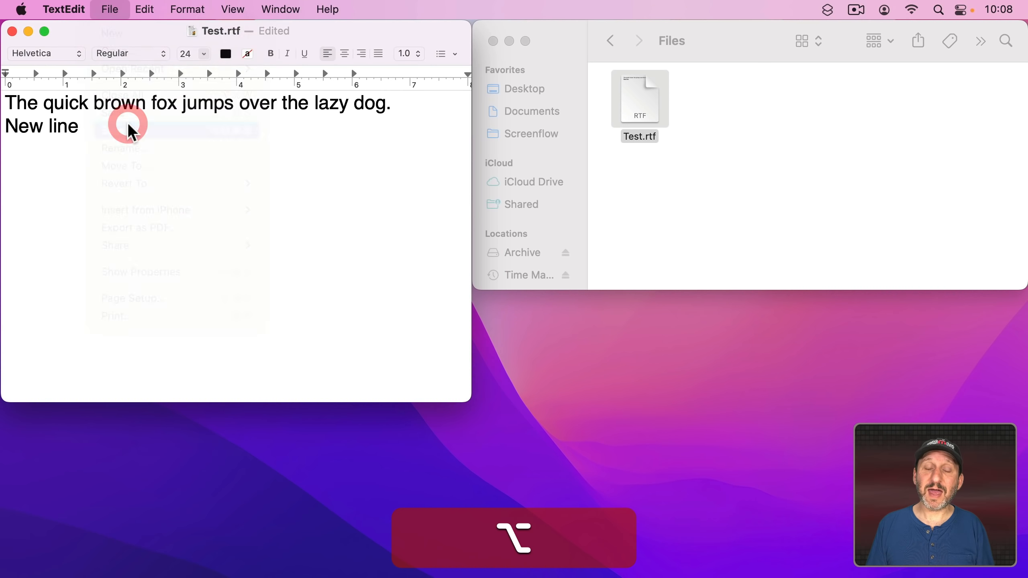
key(Right)
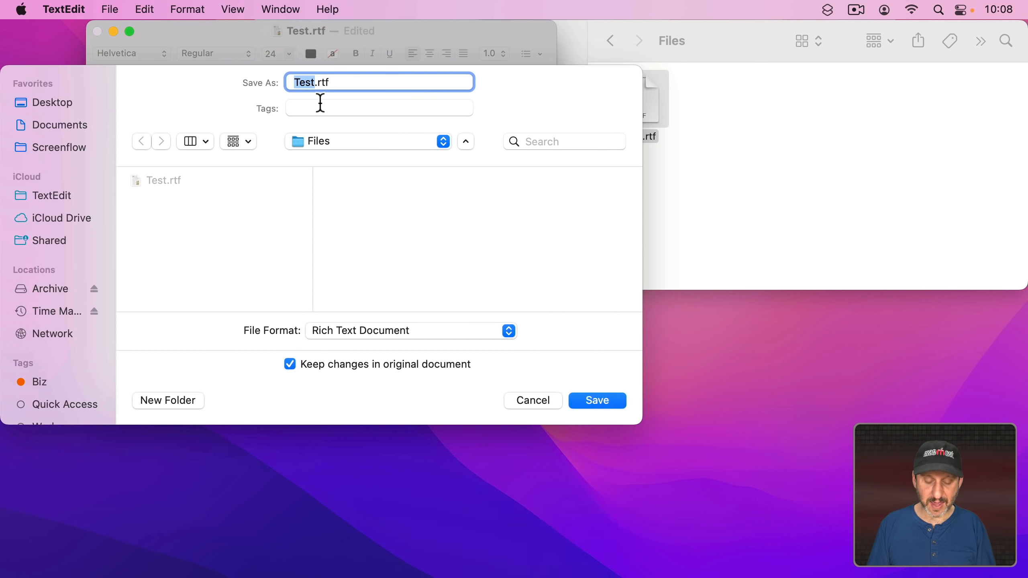
text(2)
key(Return)
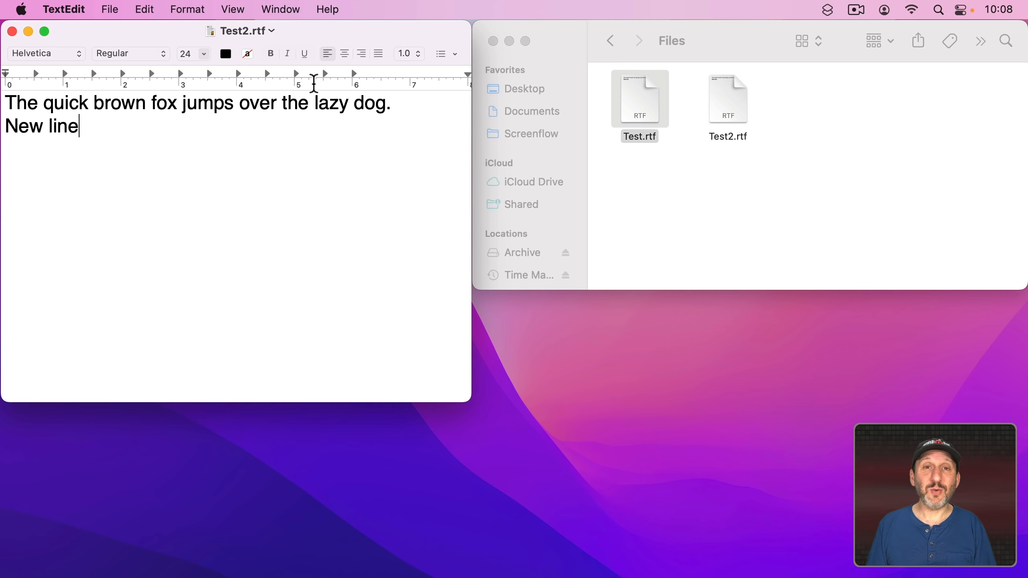
double_click(647, 97)
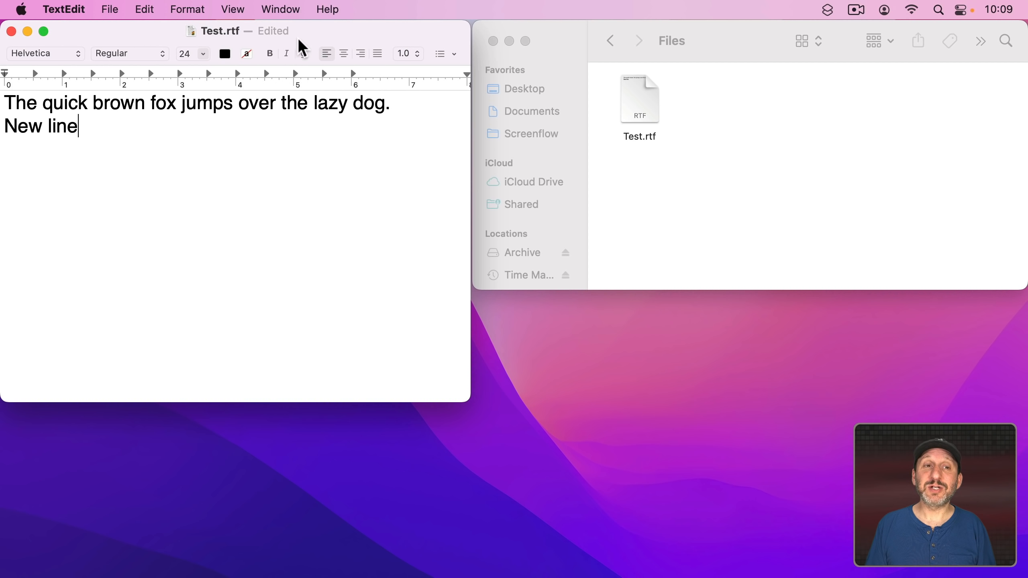
- Save the edited Test.rtf as Test2.rtf with "Keep changes in original document" disabled, and open the original Test.rtf to check it
click(108, 8)
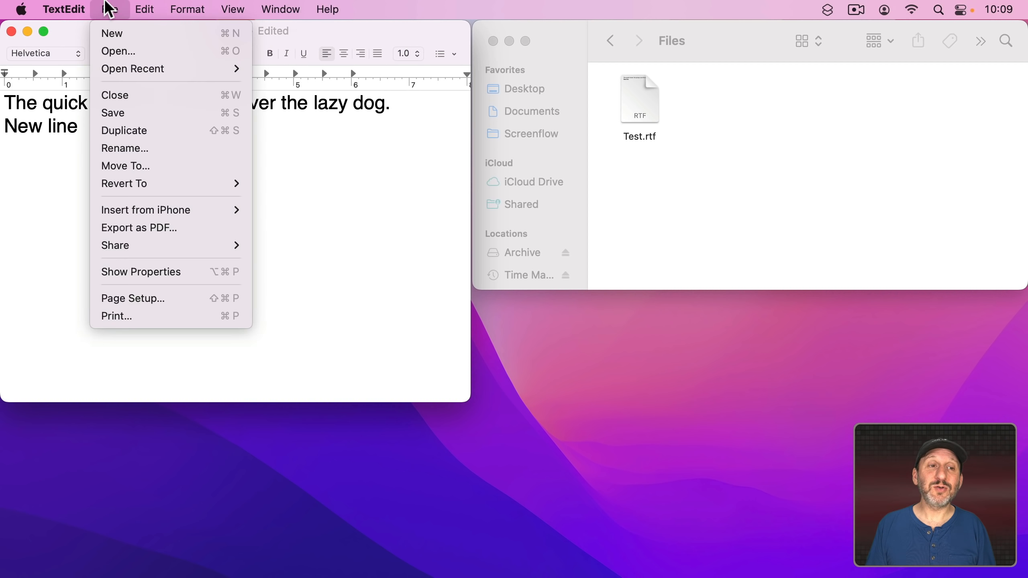
key(alt)
click(145, 130)
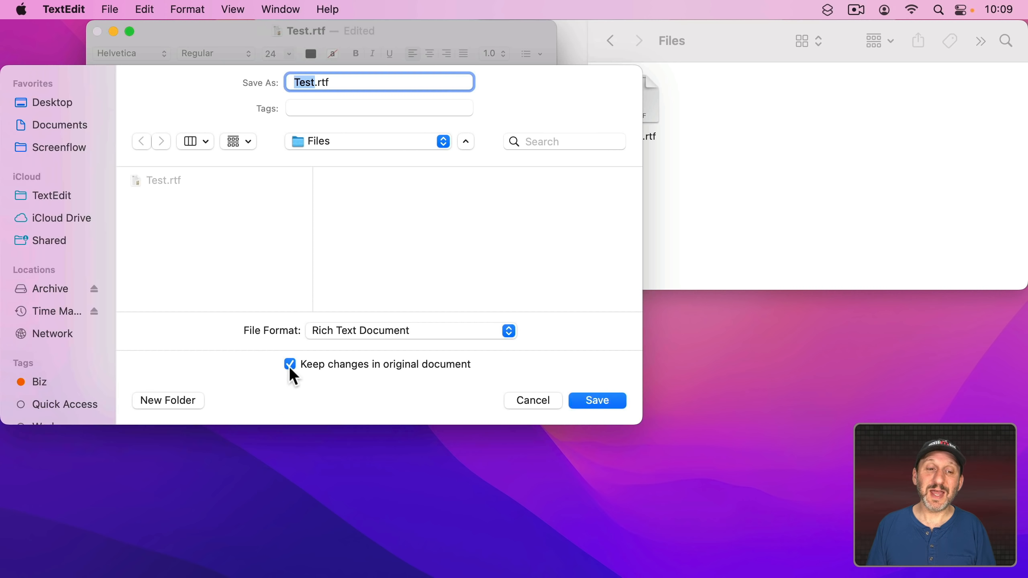
key(Right)
text(2)
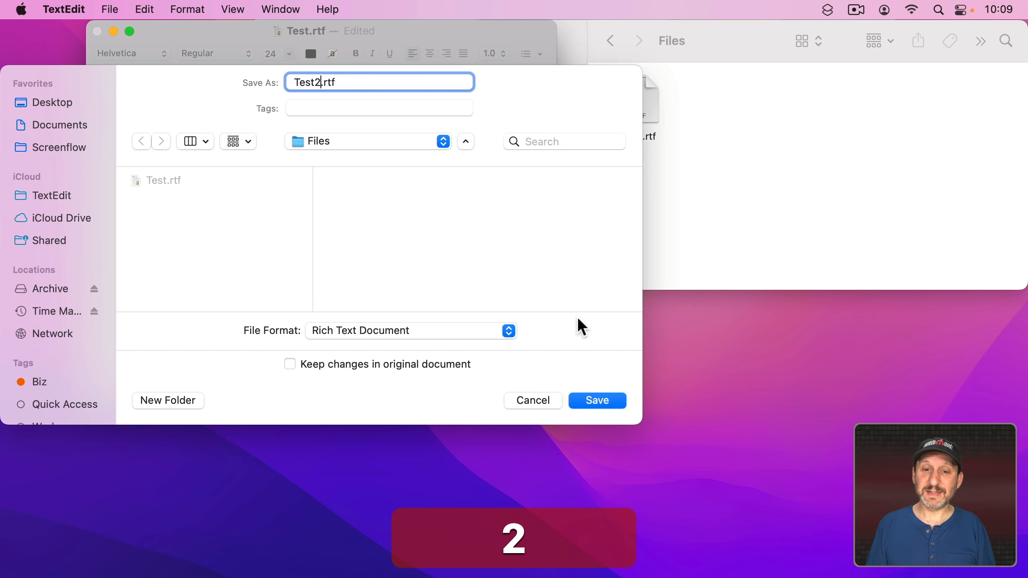
click(597, 402)
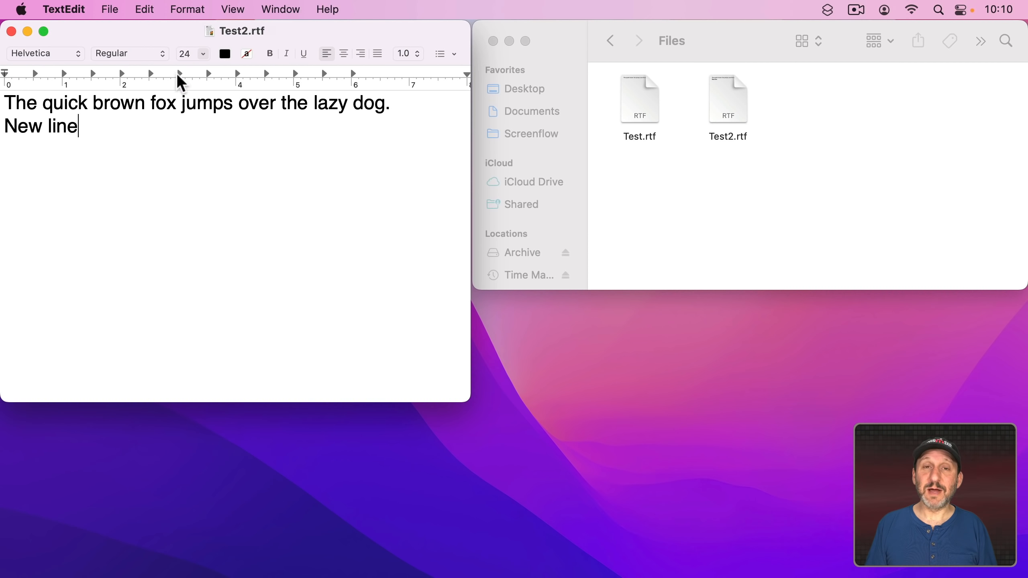
double_click(641, 104)
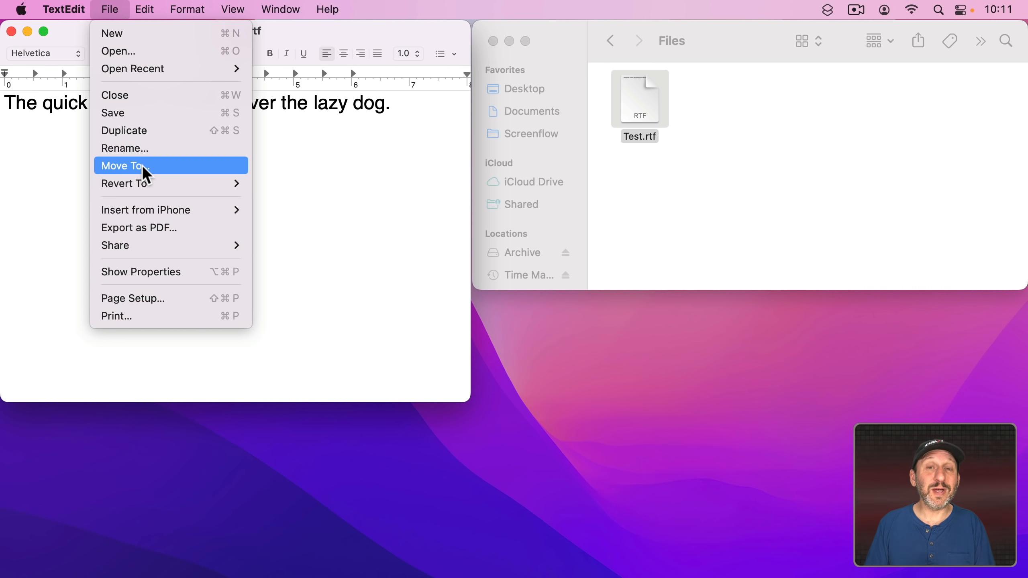
- Examine the rename and move options for Test.rtf, open the chooser for another destination folder, and cancel the move
key(alt)
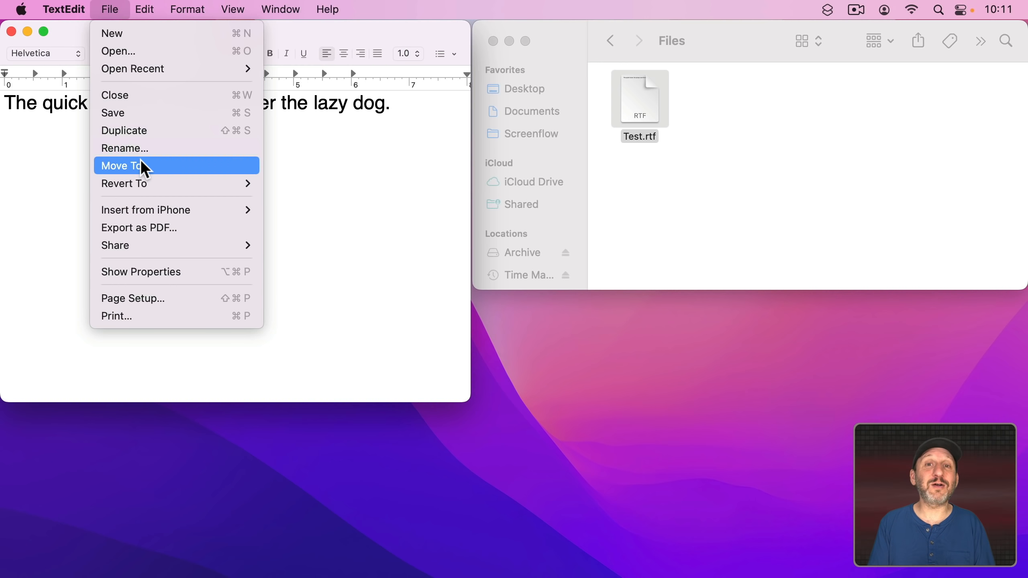
key(Escape)
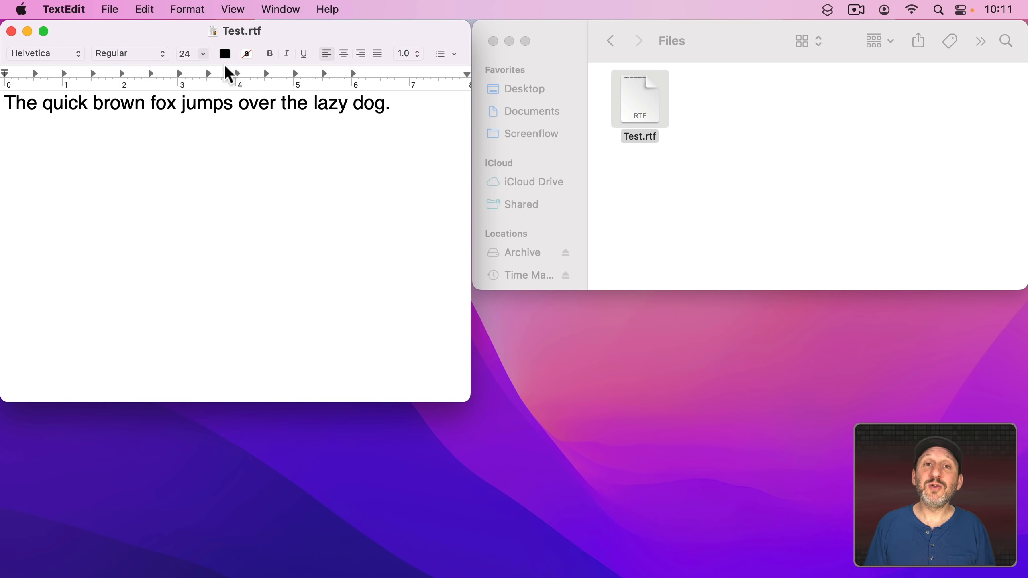
click(234, 31)
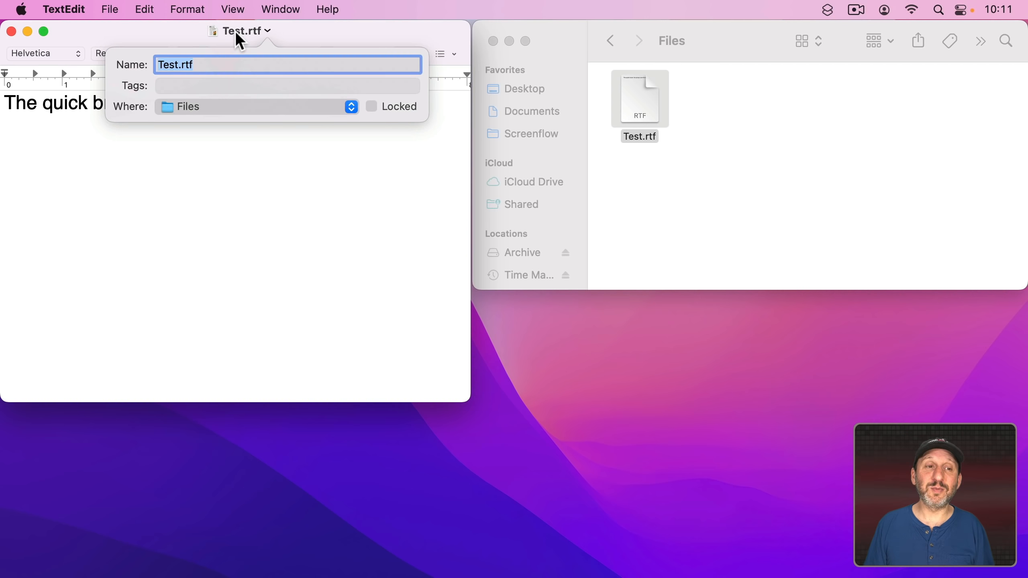
click(160, 64)
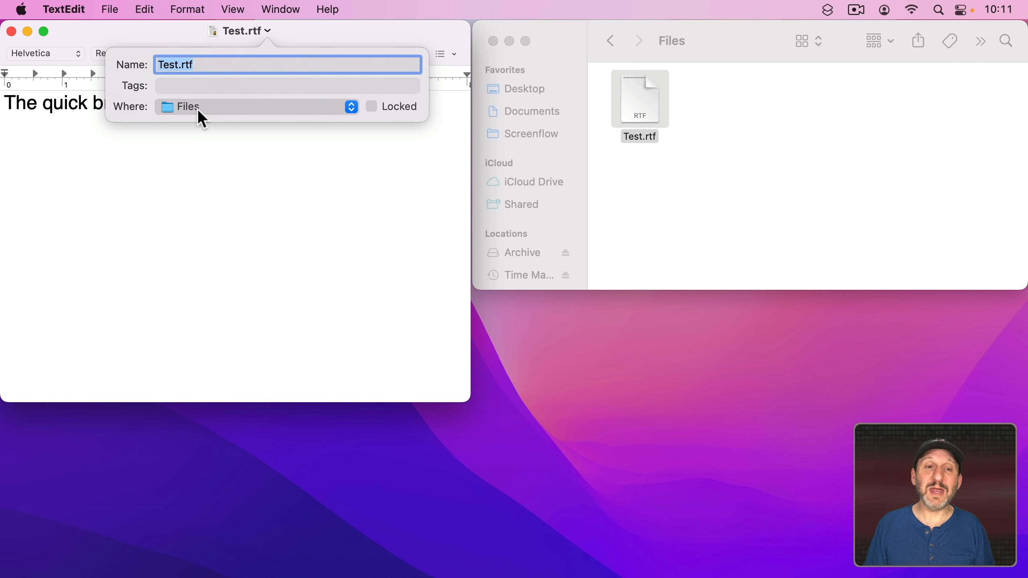
click(201, 119)
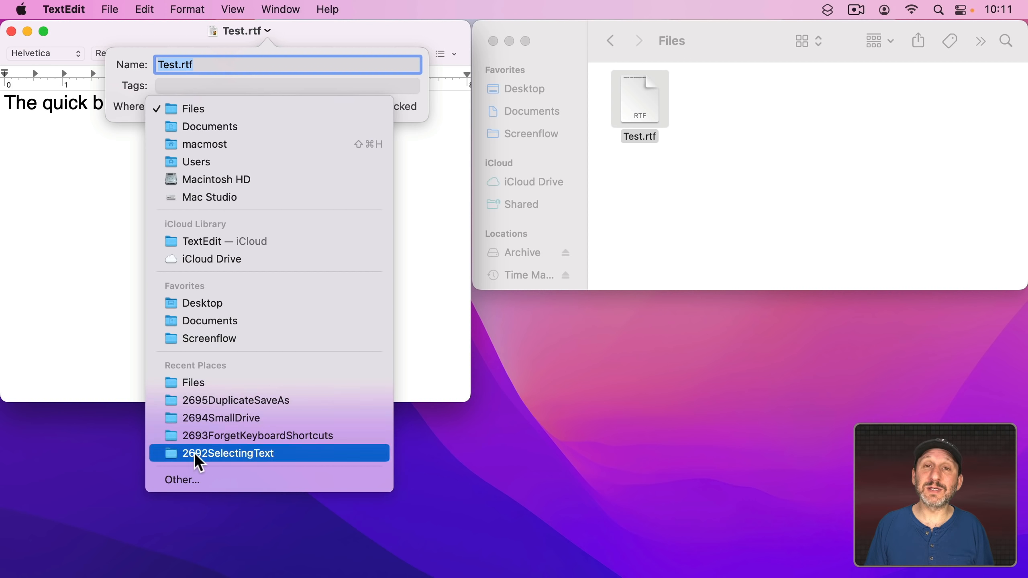
click(196, 481)
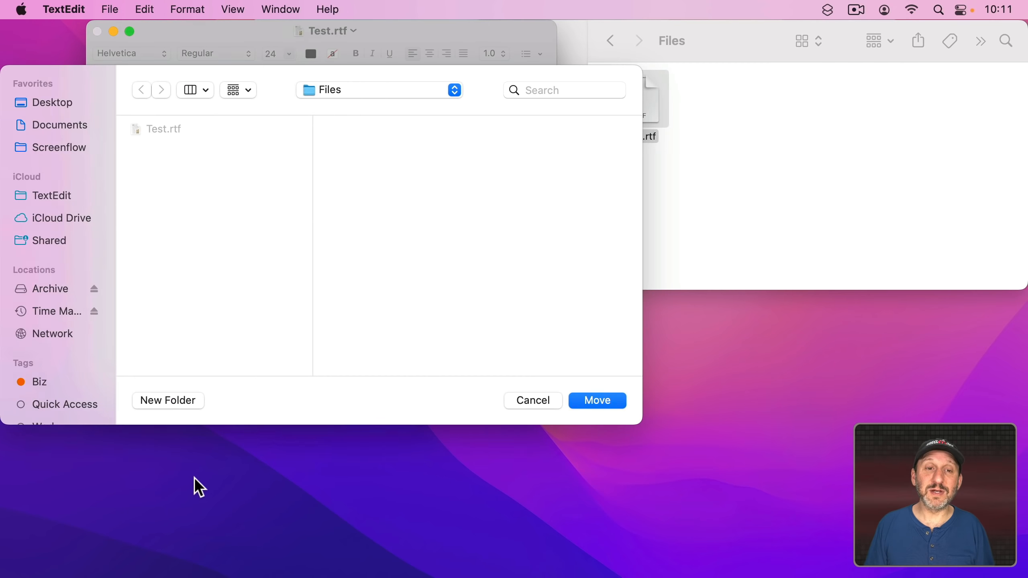
click(539, 399)
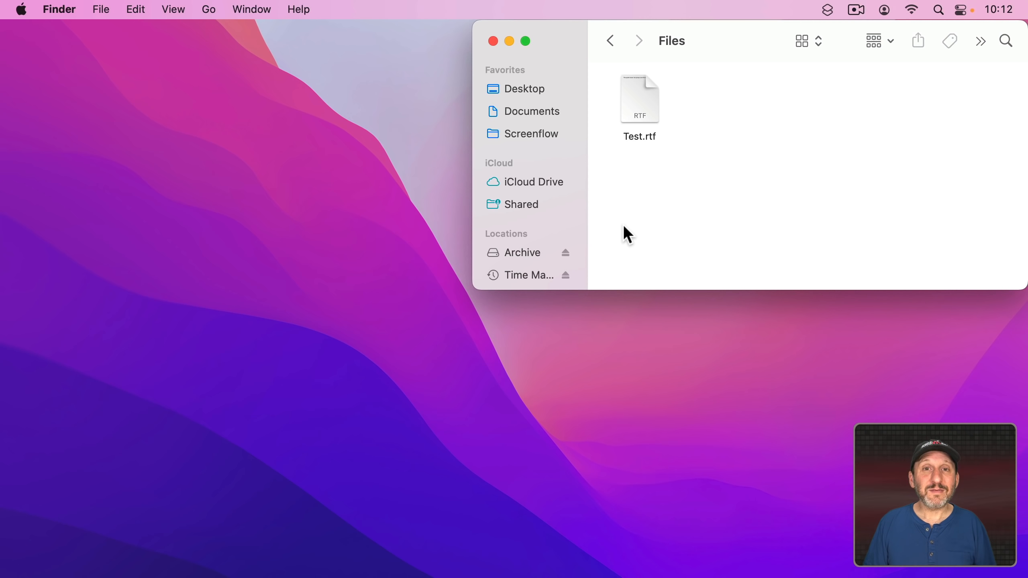
- Mark Test.rtf as a stationery pad in its file info, and open it to try working from a copy
click(636, 97)
click(101, 9)
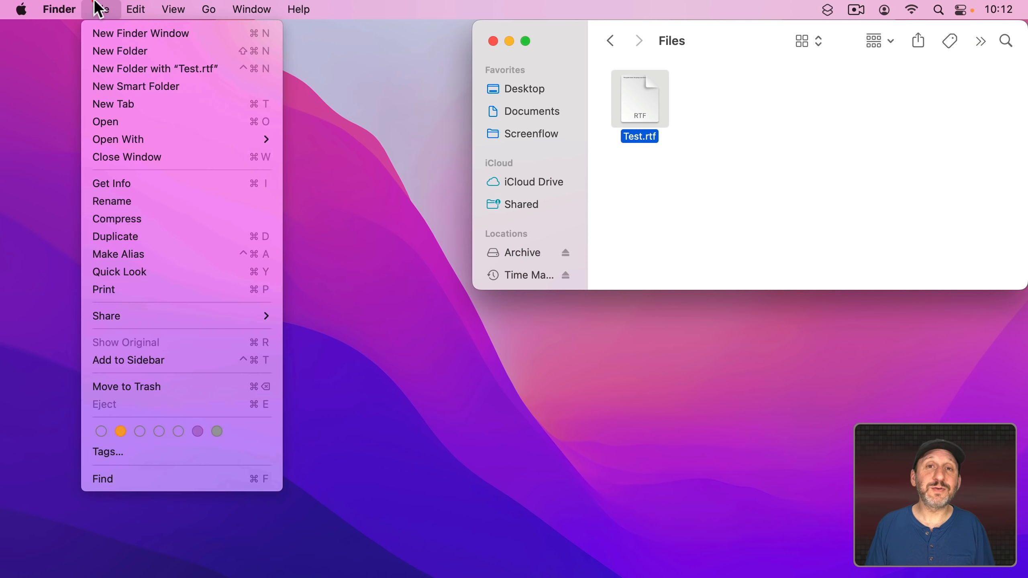
click(129, 188)
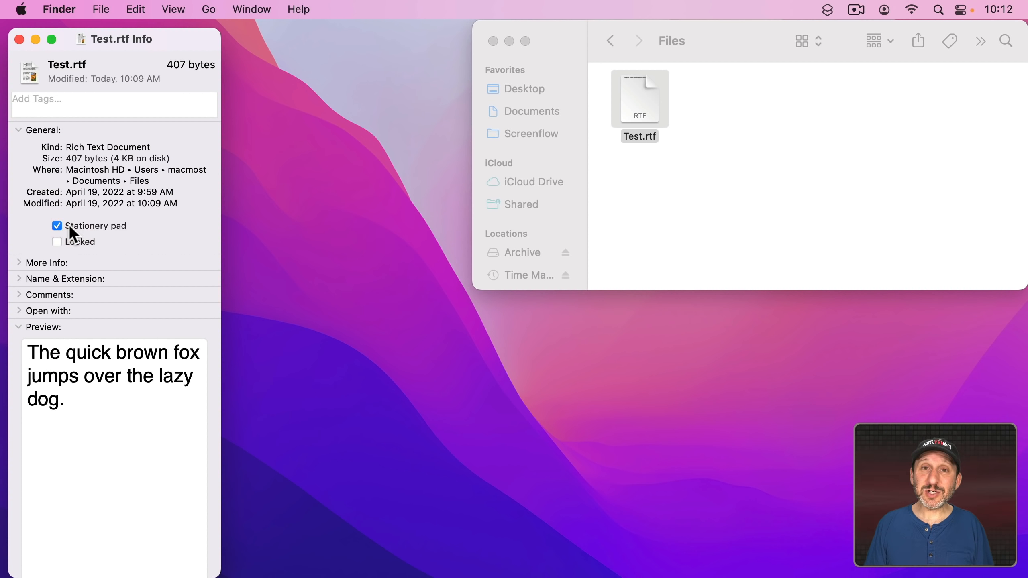
double_click(638, 96)
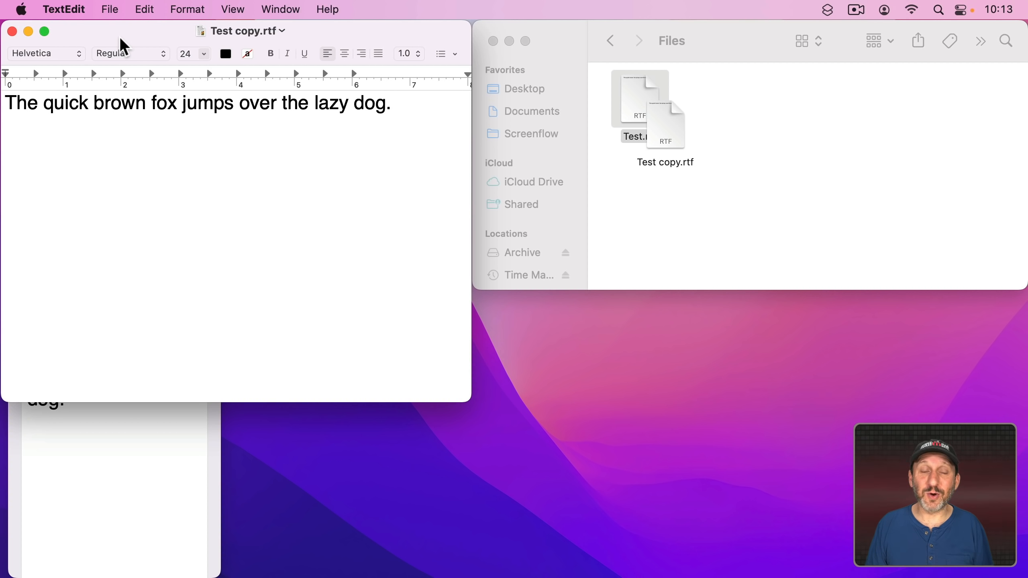
click(14, 32)
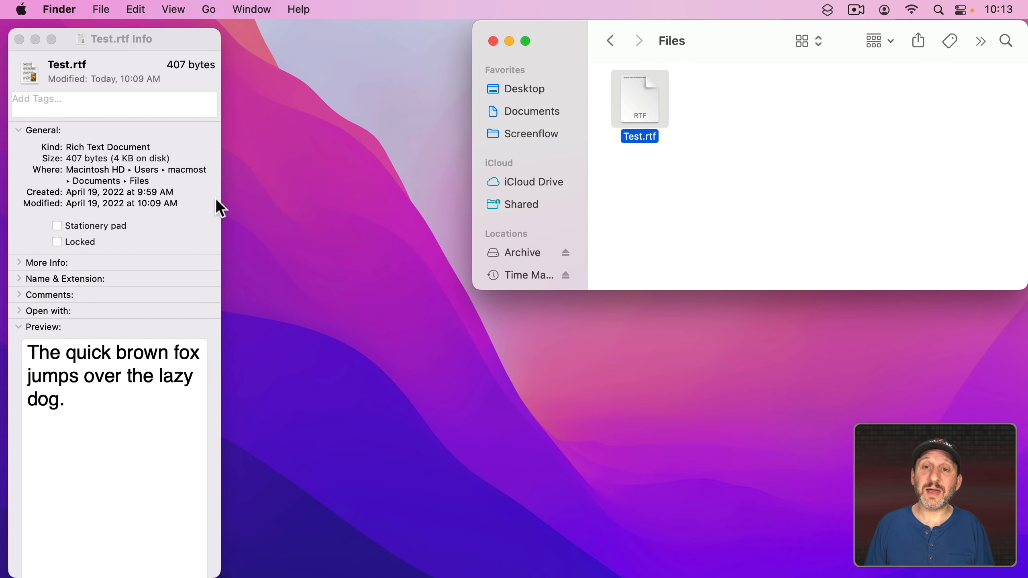
- Lock Test.rtf in its file info, try to edit the opened document, and choose to duplicate it instead of unlocking it
click(56, 242)
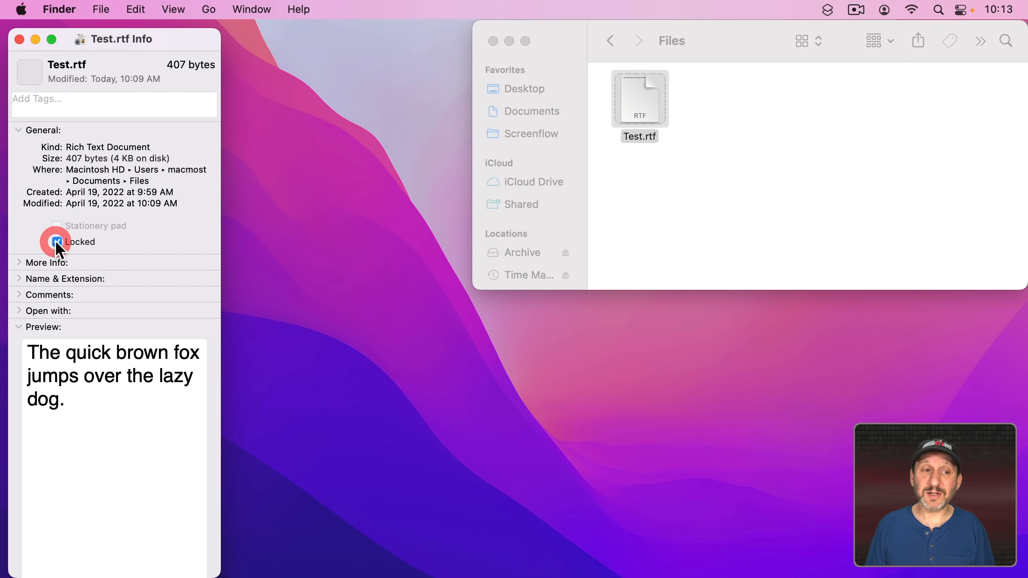
double_click(643, 97)
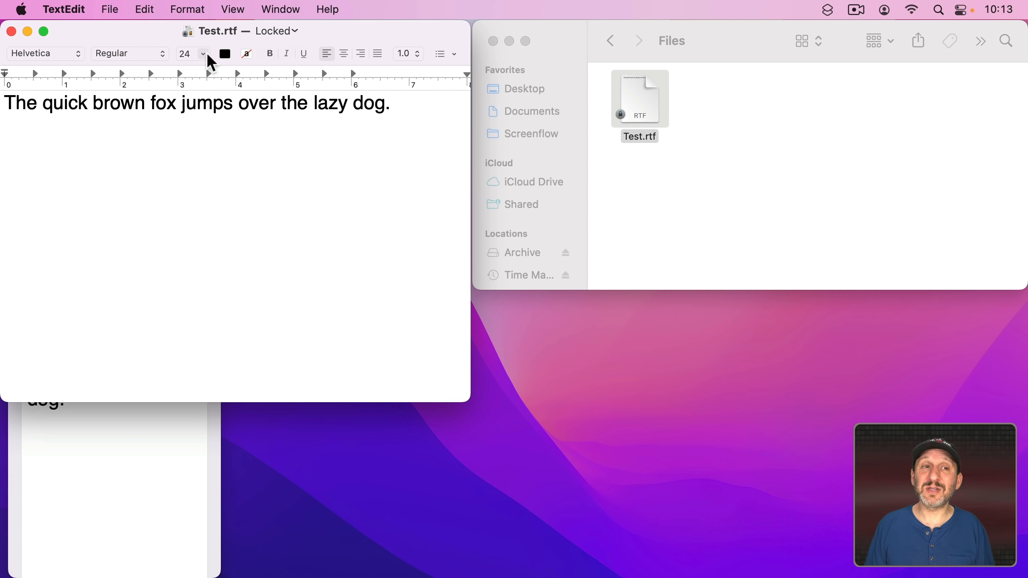
click(146, 175)
key(Return)
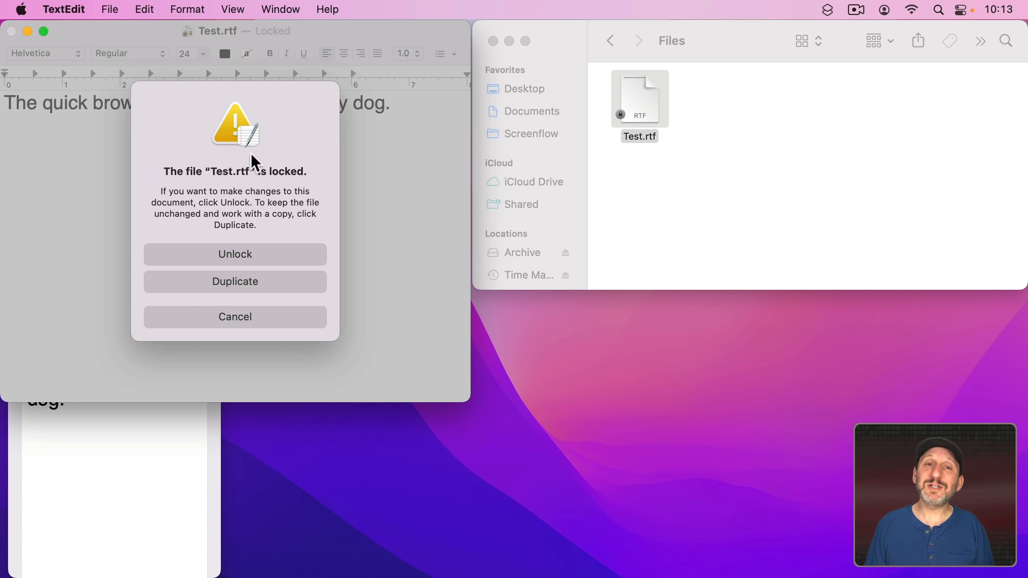
click(234, 282)
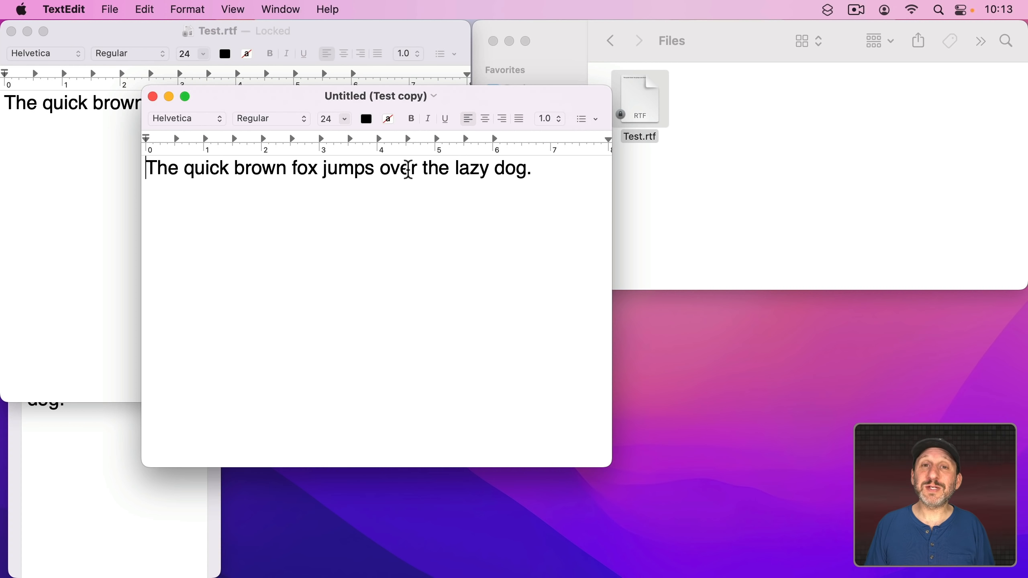
click(86, 129)
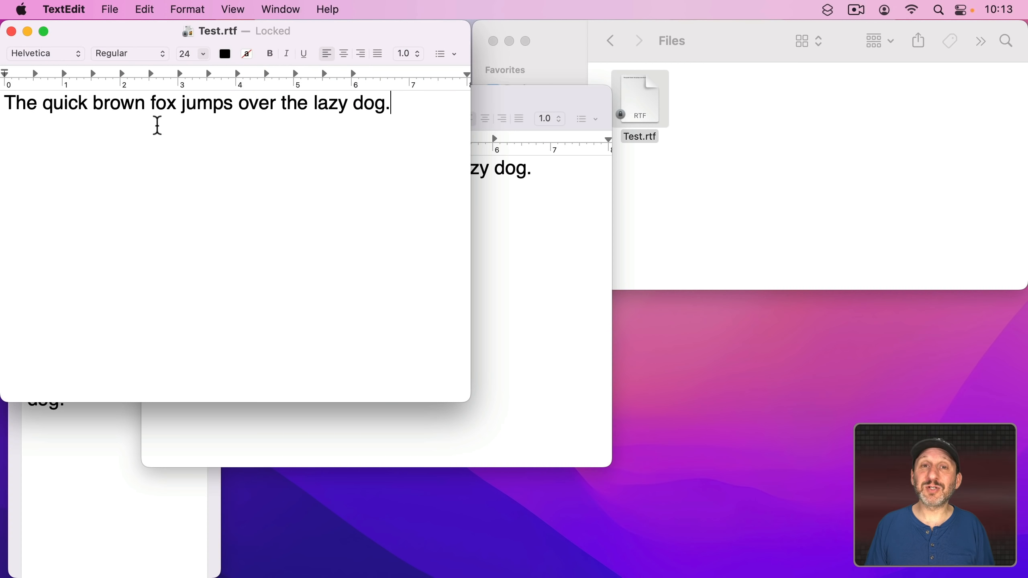